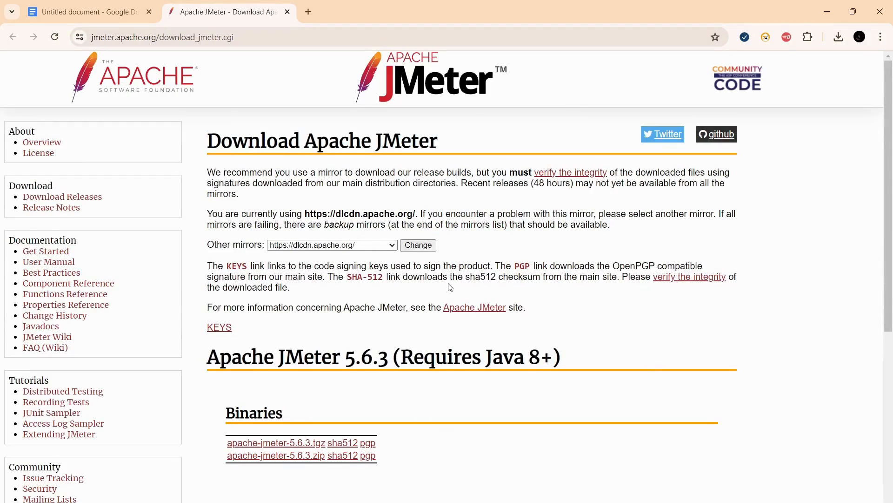
- Download the apache-jmeter-5.6.3.zip binary from the Apache JMeter download page
scroll(419, 431, "down", 7)
scroll(417, 412, "up", 4)
scroll(415, 408, "up", 2)
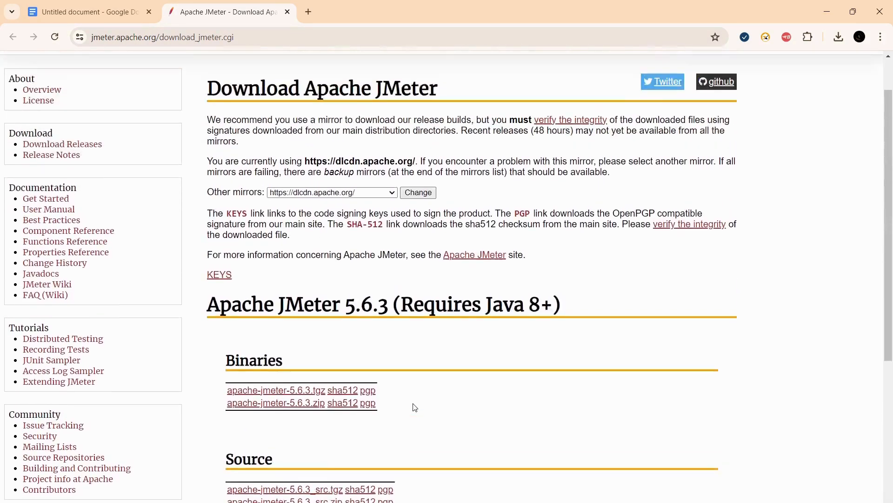
scroll(415, 406, "down", 3)
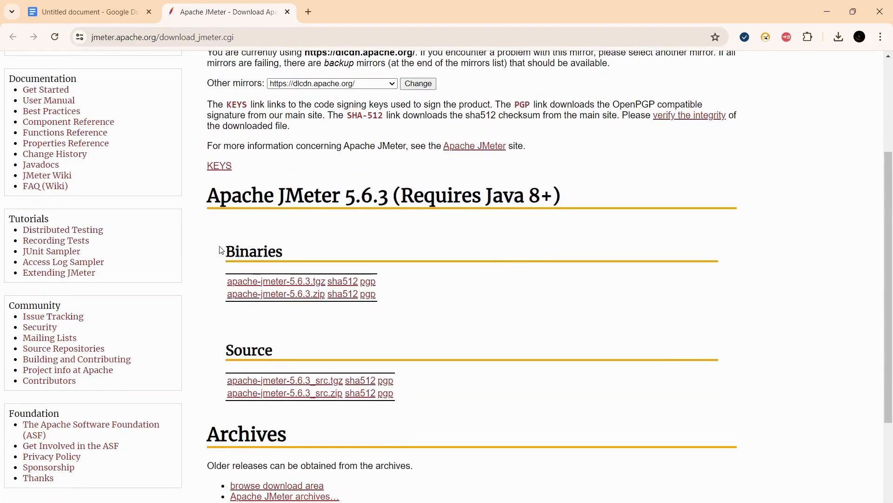
left_click_drag(221, 249, 295, 261)
left_click_drag(223, 350, 300, 358)
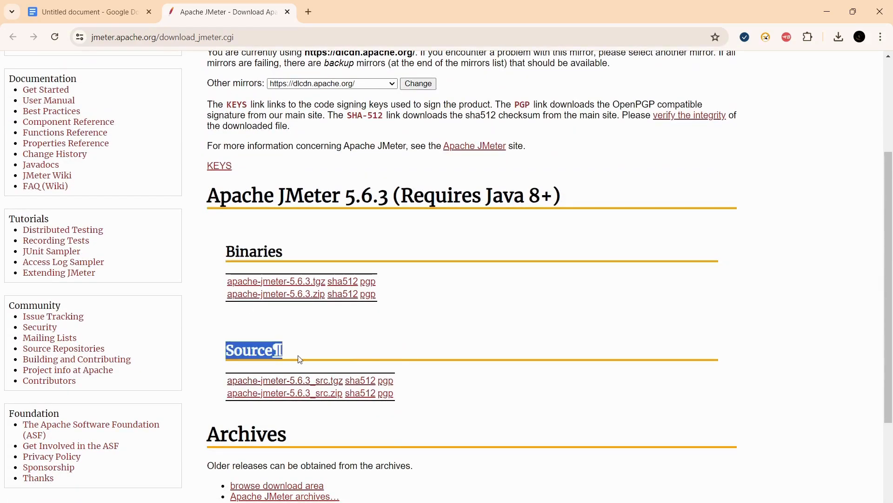
left_click(466, 343)
scroll(465, 344, "down", 2)
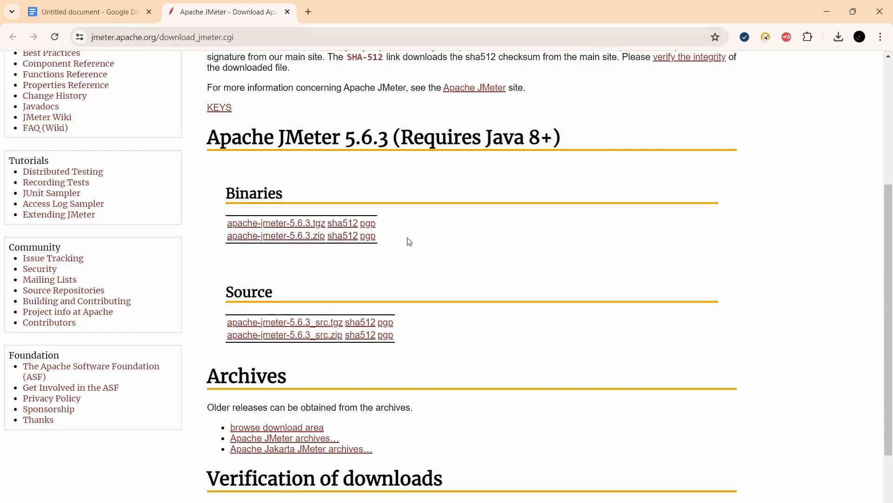
left_click(283, 240)
- Check the JMeter download's progress in the browser and show the Downloads folder in File Explorer
mouse_move(433, 502)
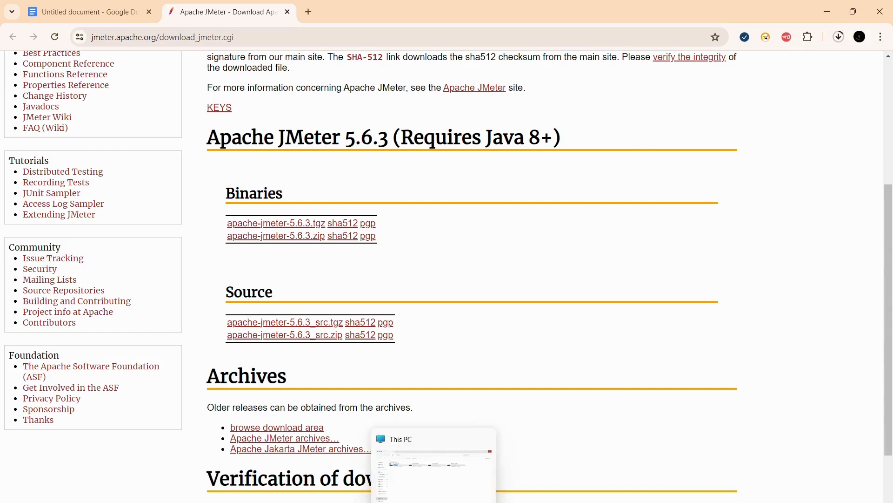
left_click(421, 473)
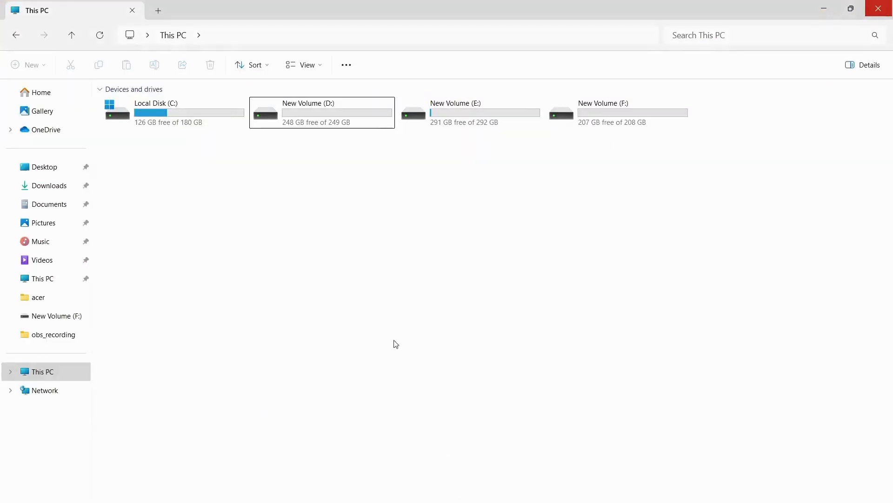
left_click(60, 189)
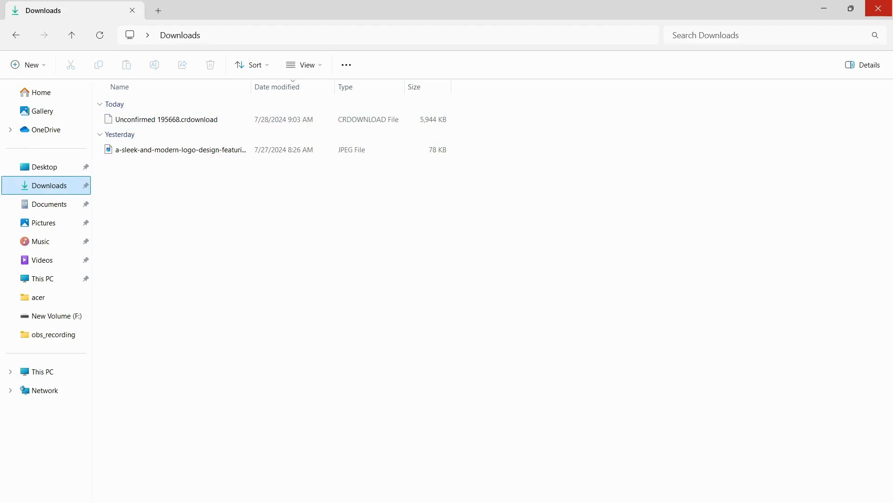
left_click(562, 502)
left_click(625, 474)
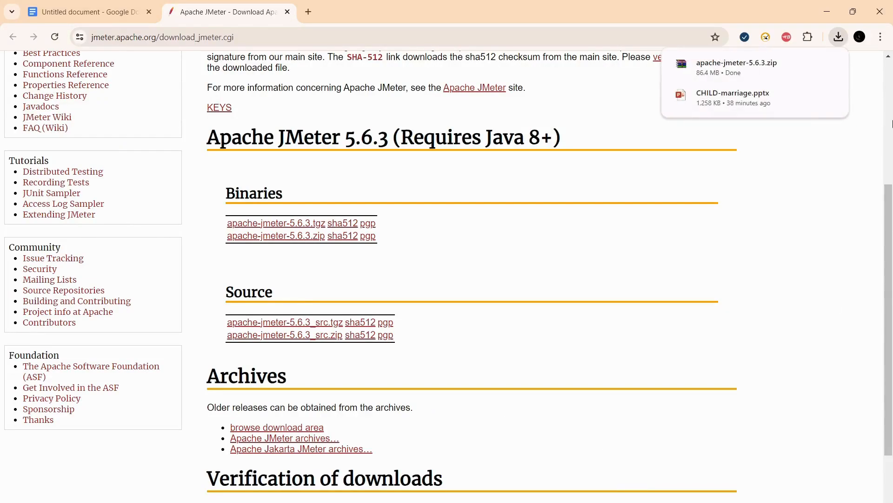
mouse_move(562, 502)
left_click(434, 502)
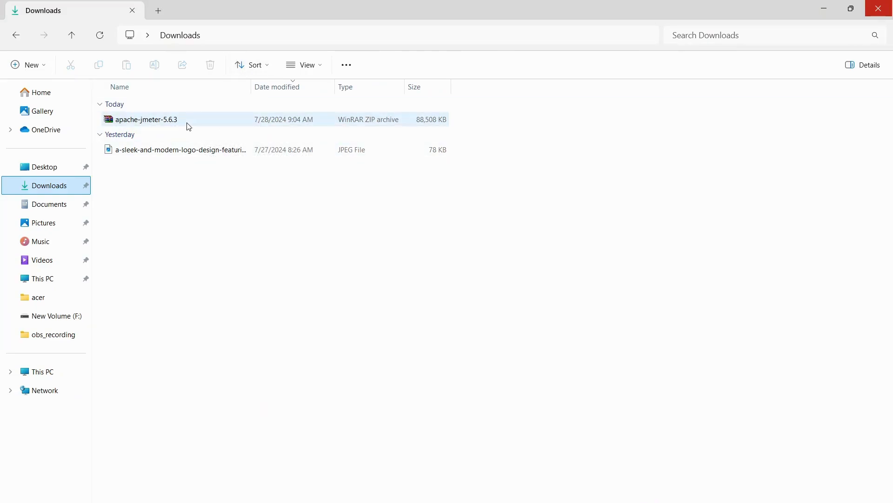
- Extract the apache-jmeter-5.6.3 archive from Downloads into the E:\software folder
left_click(188, 126)
right_click(182, 122)
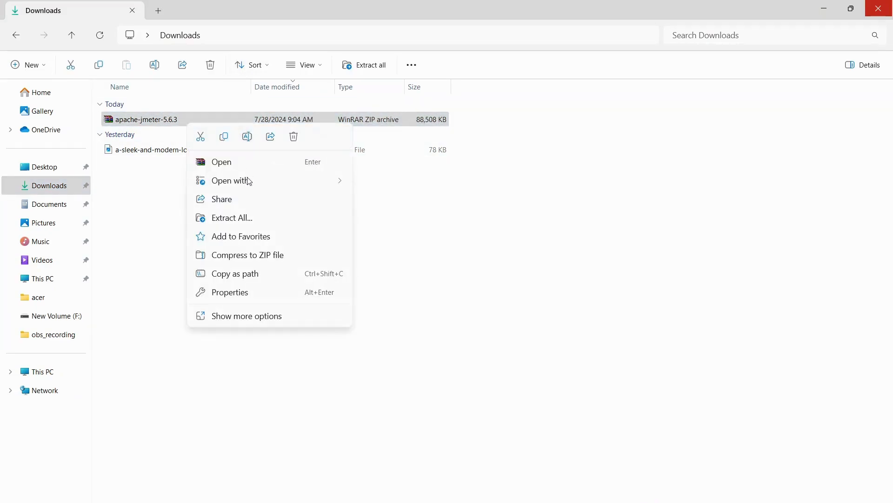
left_click(237, 218)
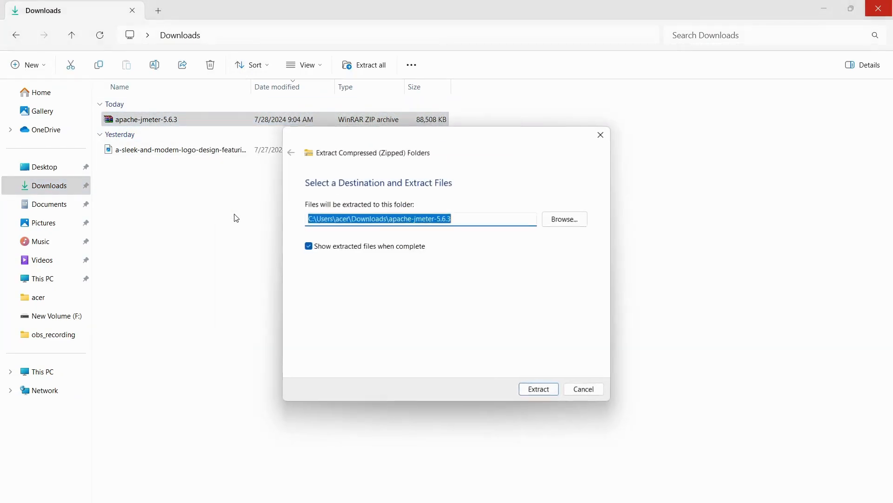
left_click(566, 220)
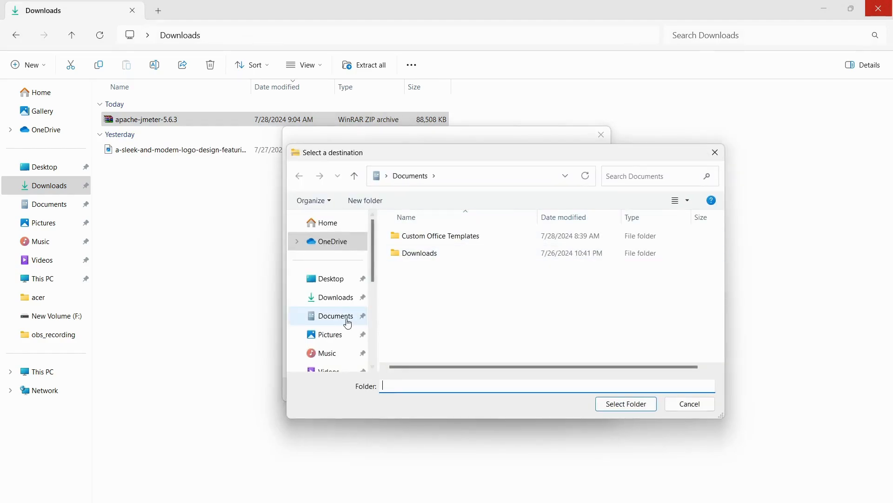
scroll(332, 317, "down", 3)
left_click(329, 312)
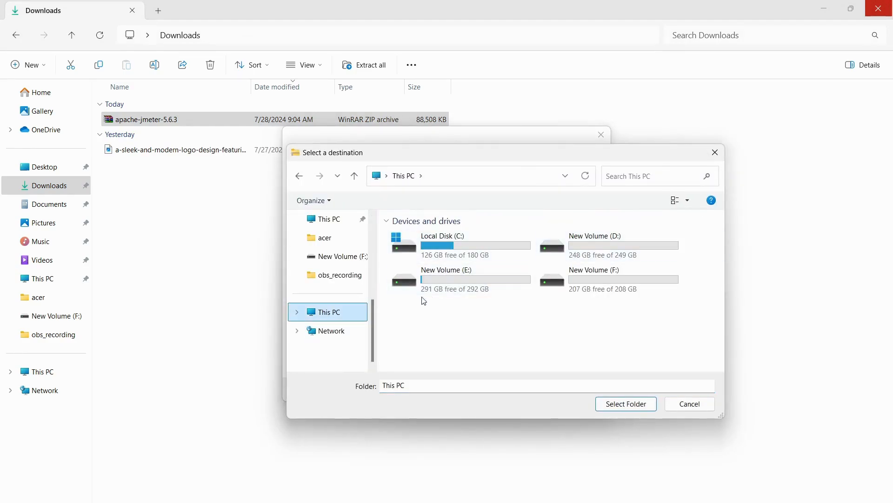
double_click(461, 281)
left_click(425, 256)
double_click(424, 257)
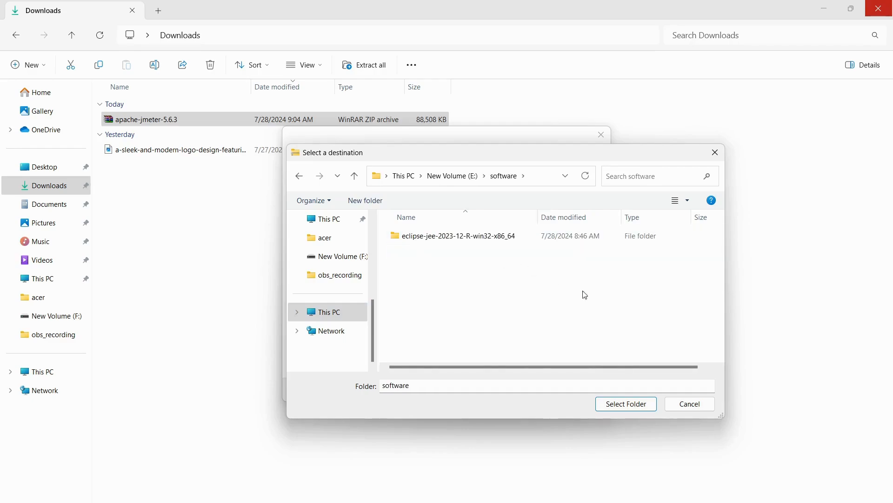
left_click(610, 406)
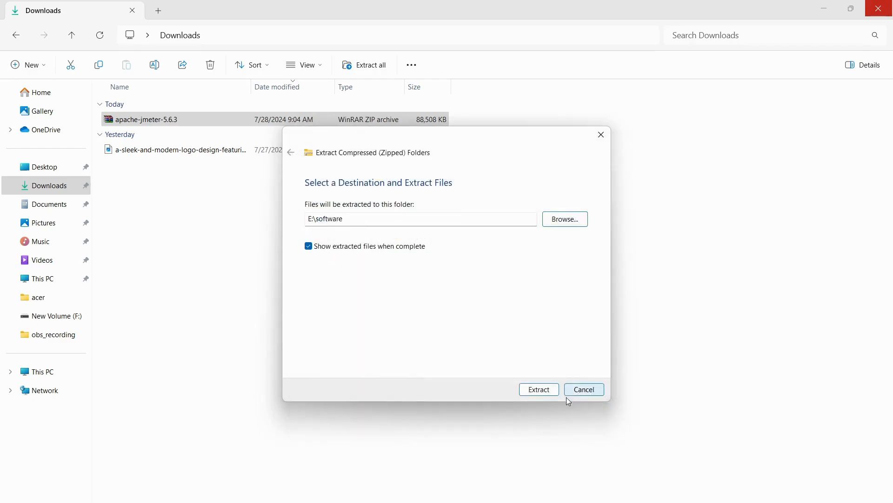
left_click(553, 394)
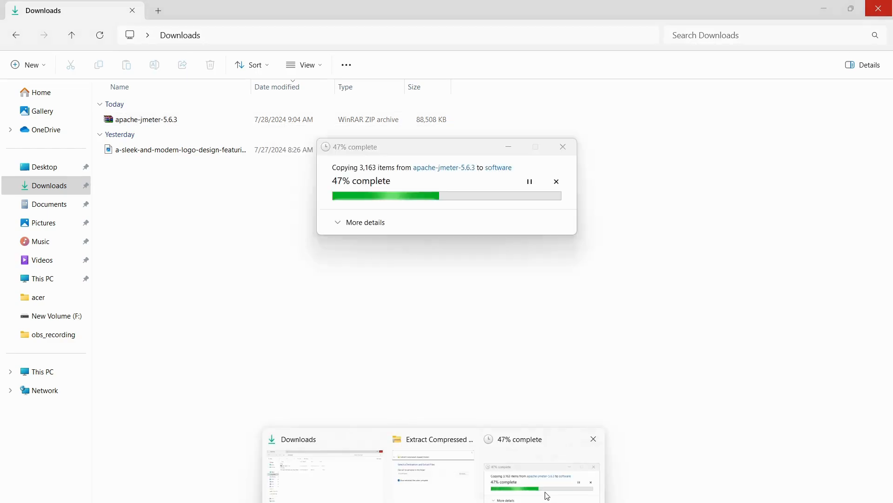
left_click(546, 495)
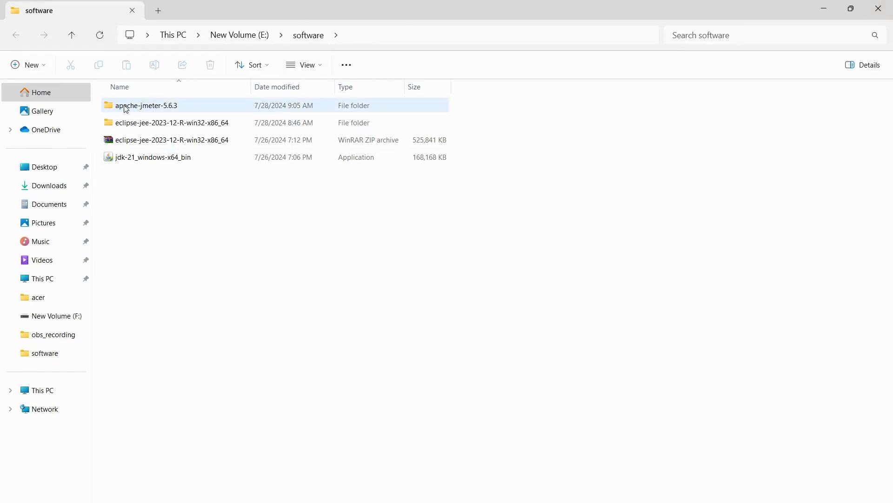
- Open the bin folder inside the extracted apache-jmeter-5.6.3 folder
double_click(142, 109)
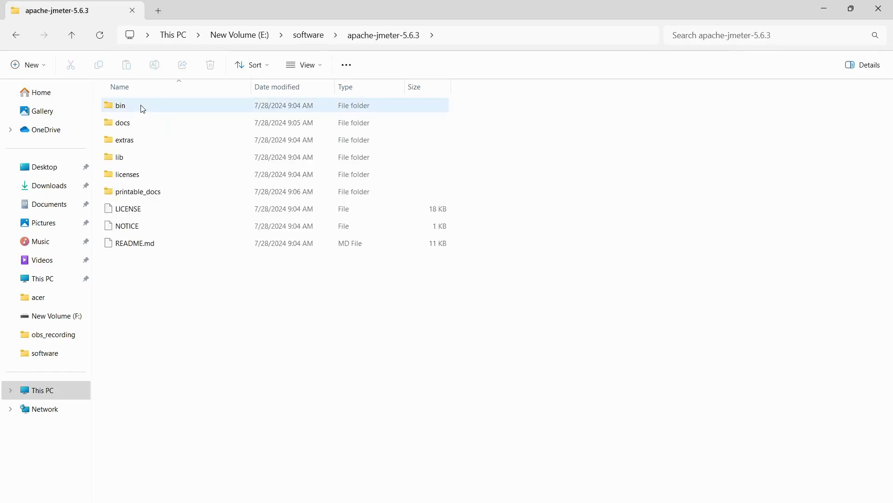
double_click(167, 111)
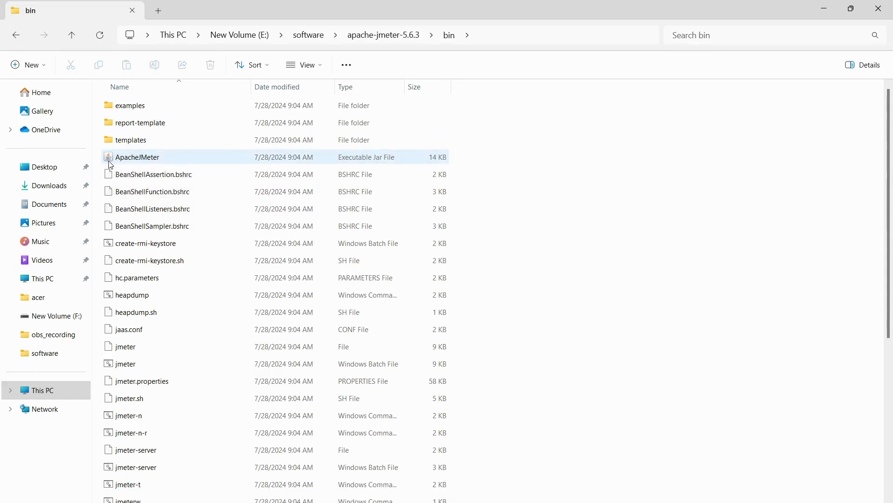
right_click(196, 161)
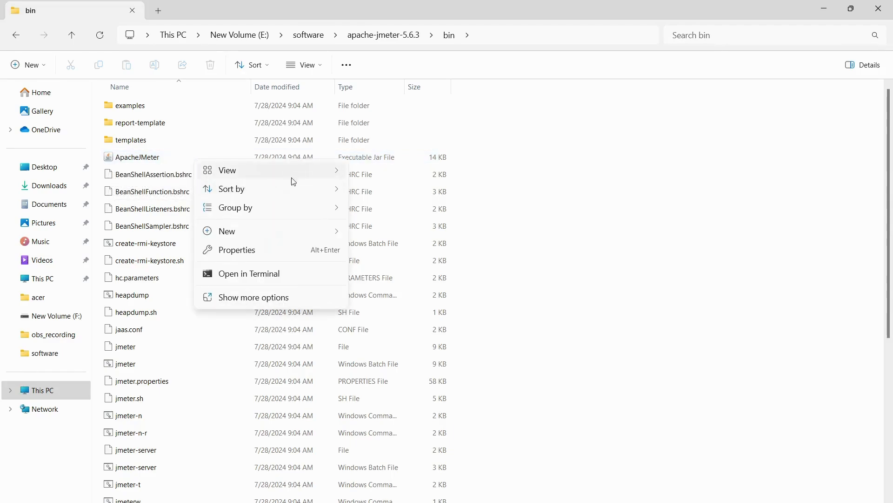
left_click(282, 302)
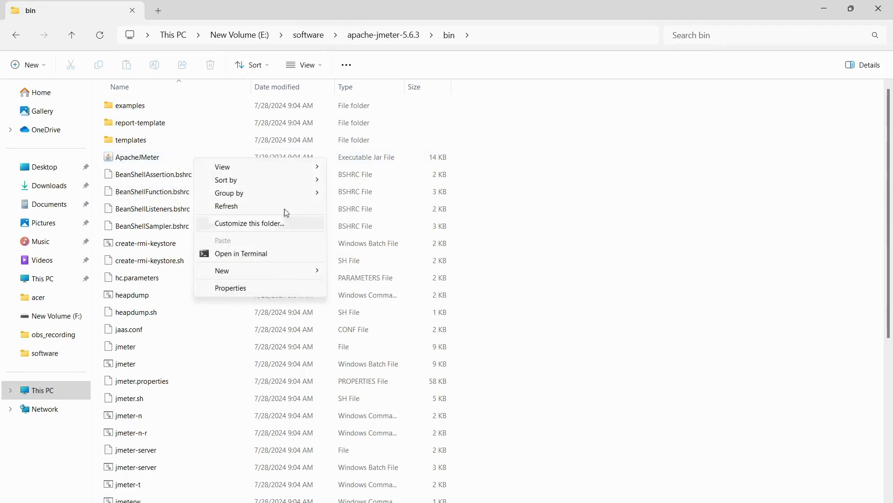
left_click(563, 193)
left_click(210, 157)
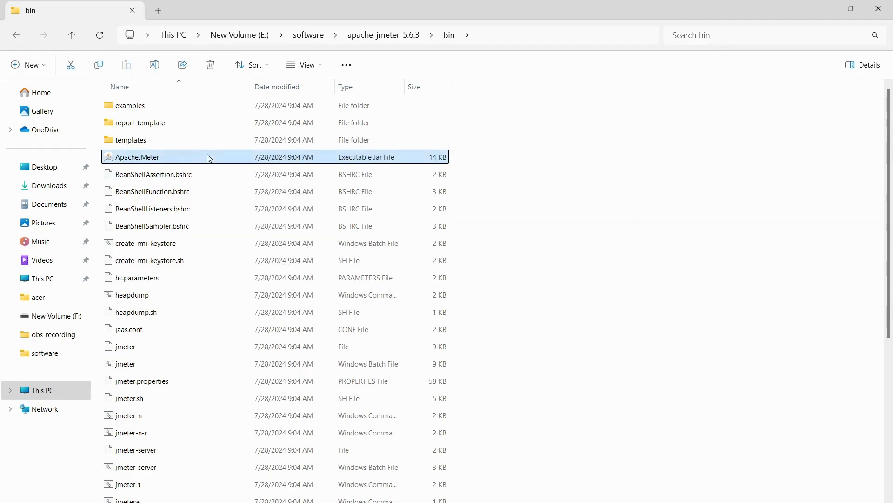
right_click(207, 155)
left_click(691, 156)
right_click(188, 159)
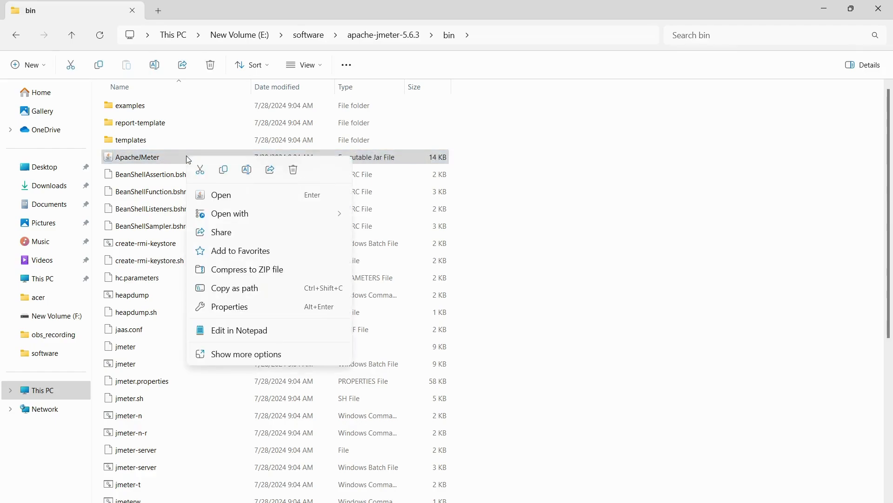
mouse_move(251, 216)
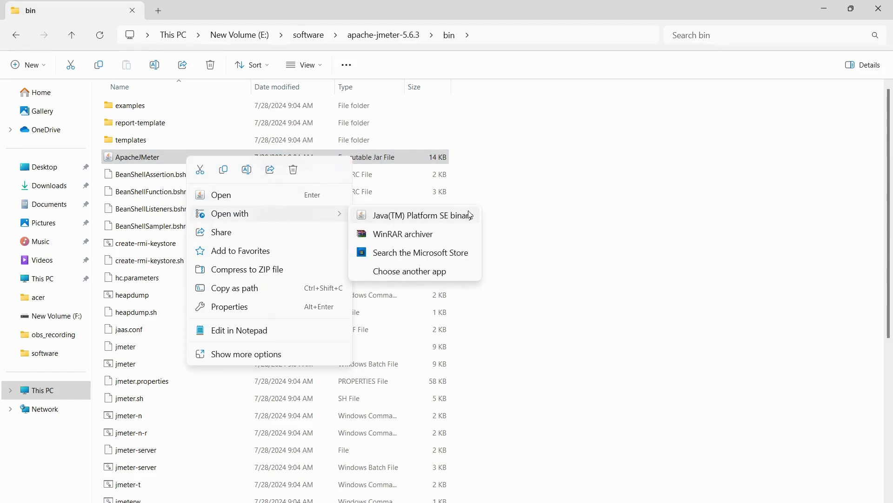
left_click(642, 199)
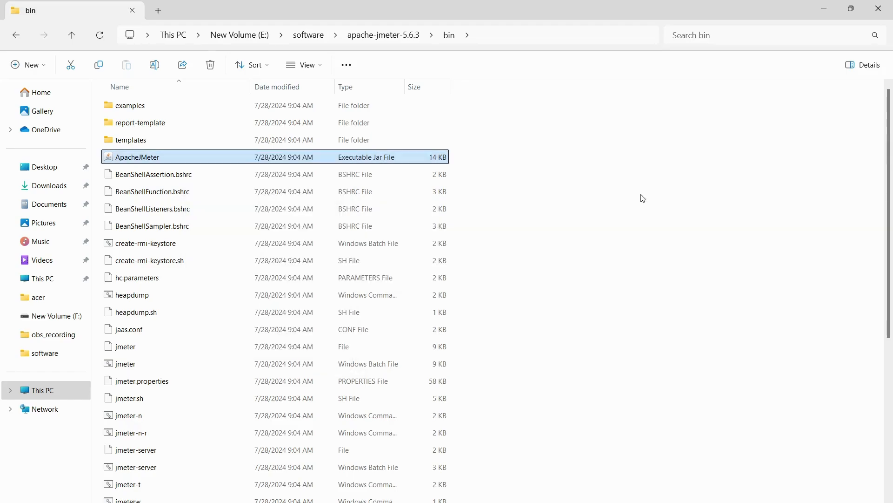
- Launch the ApacheJMeter jar file, always opening it with Java(TM) Platform SE binary, and maximize the JMeter window
double_click(196, 157)
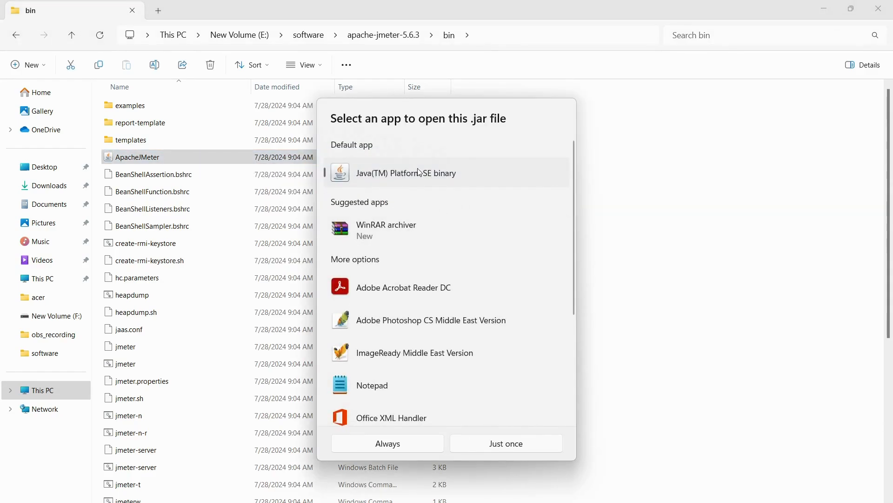
left_click(381, 446)
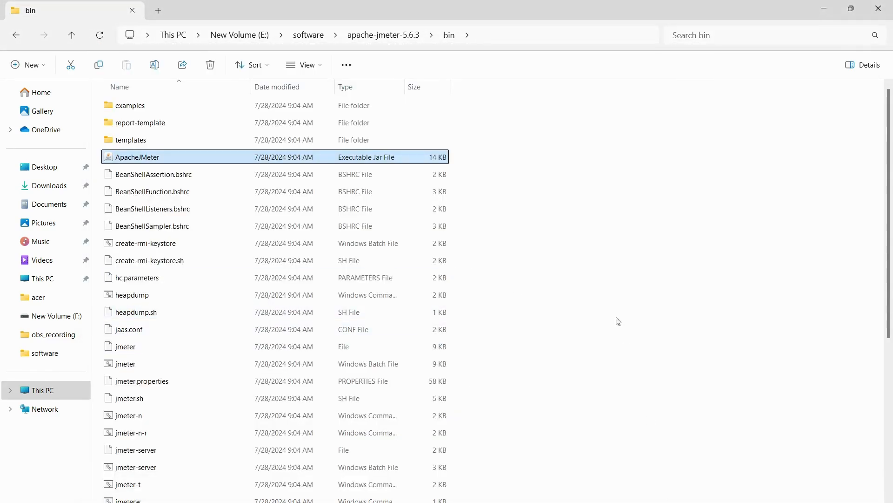
left_click(575, 501)
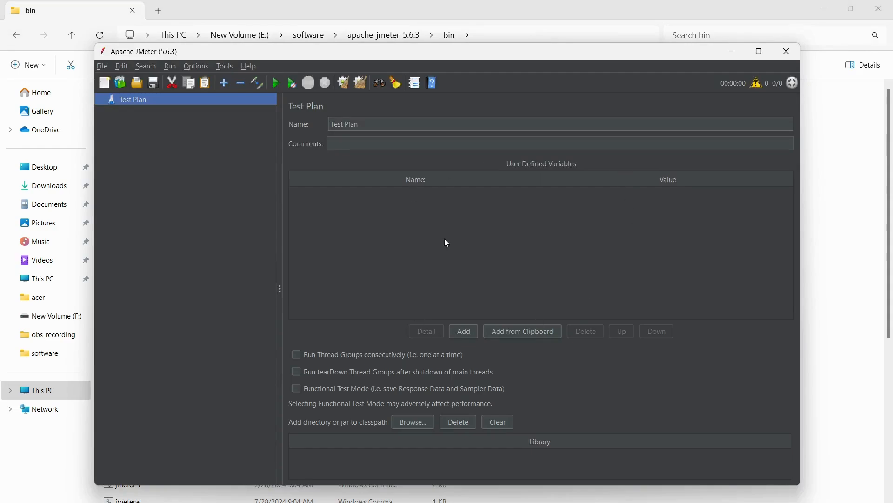
left_click(760, 51)
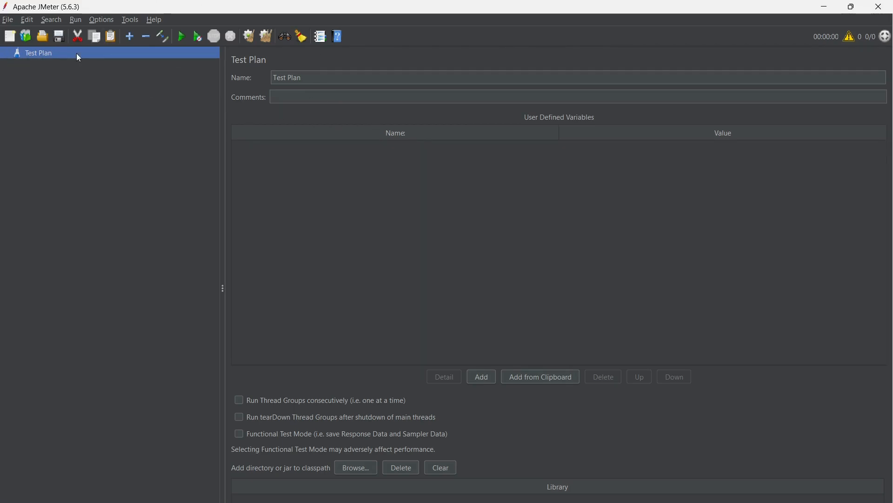
- Add a Thread Group to the Test Plan
right_click(47, 52)
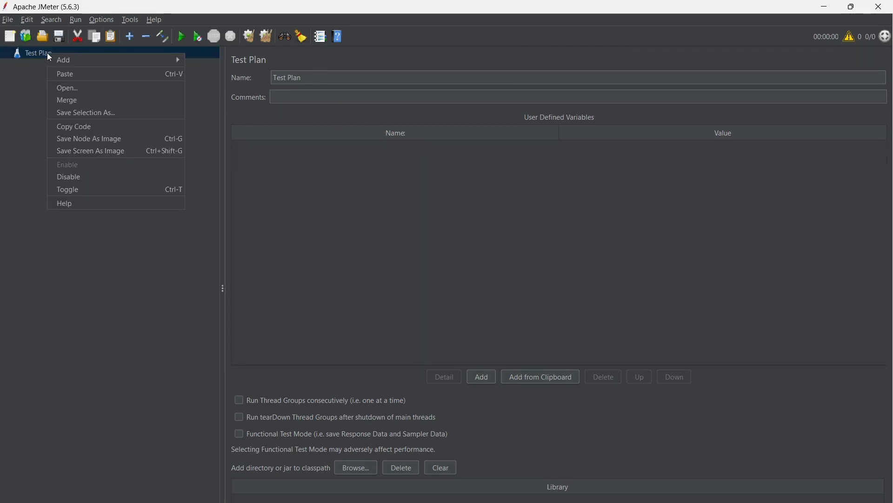
mouse_move(66, 63)
key("Right")
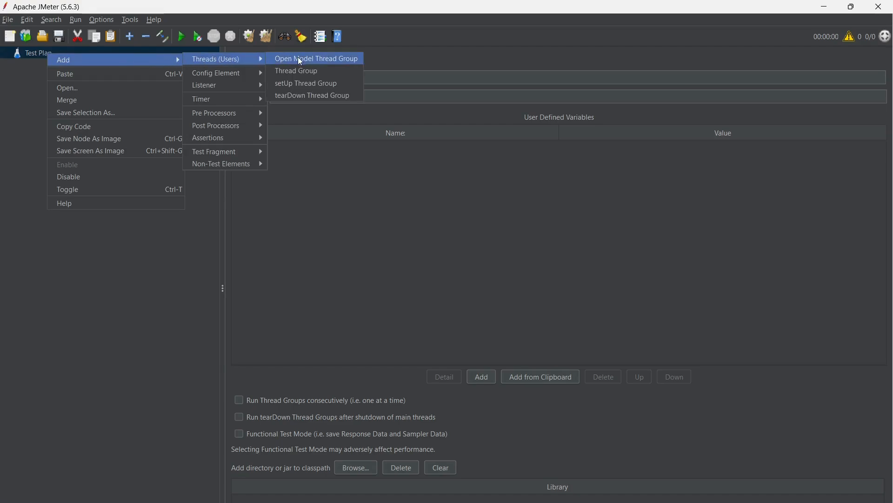
left_click(299, 72)
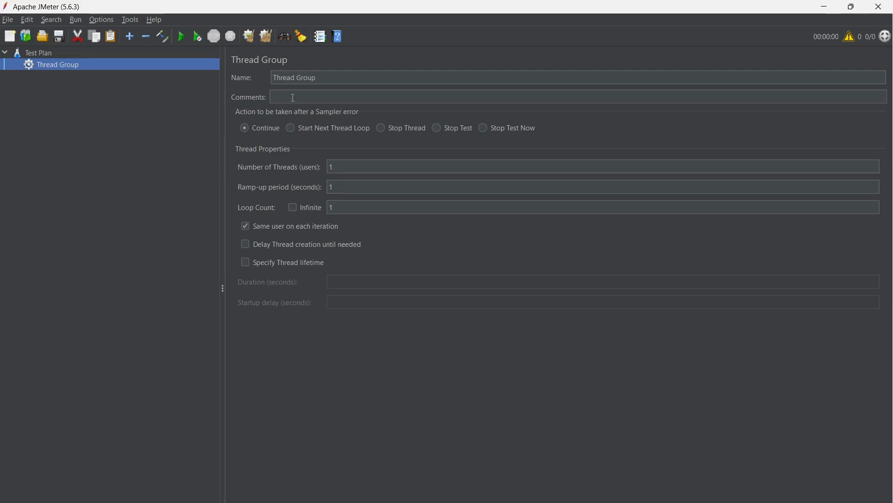
- Rename the new thread group as JMeterDemo
left_click(314, 78)
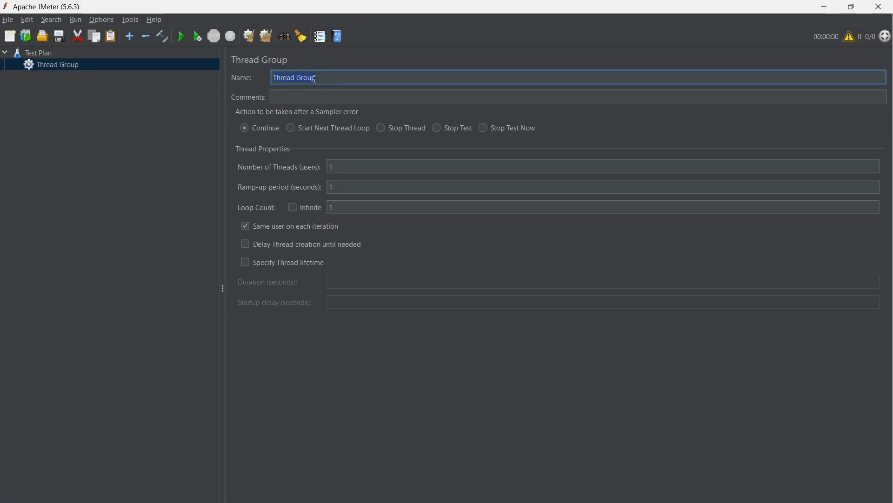
key("BackSpace")
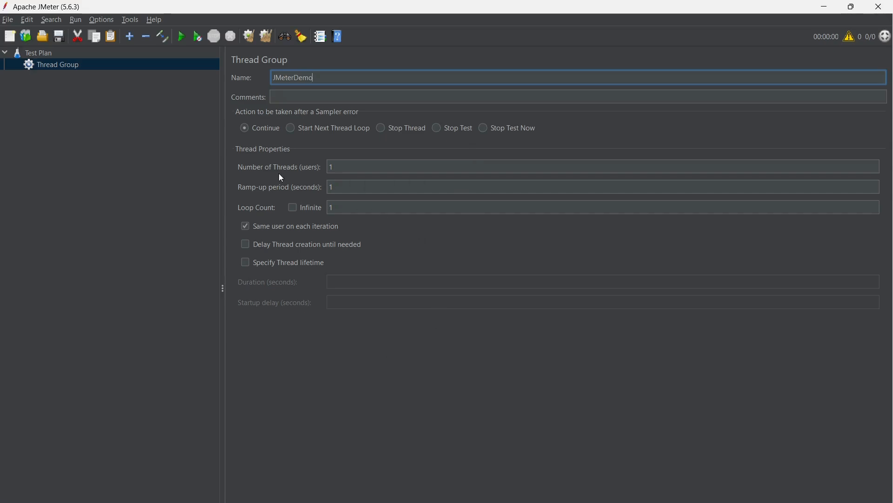
left_click(340, 166)
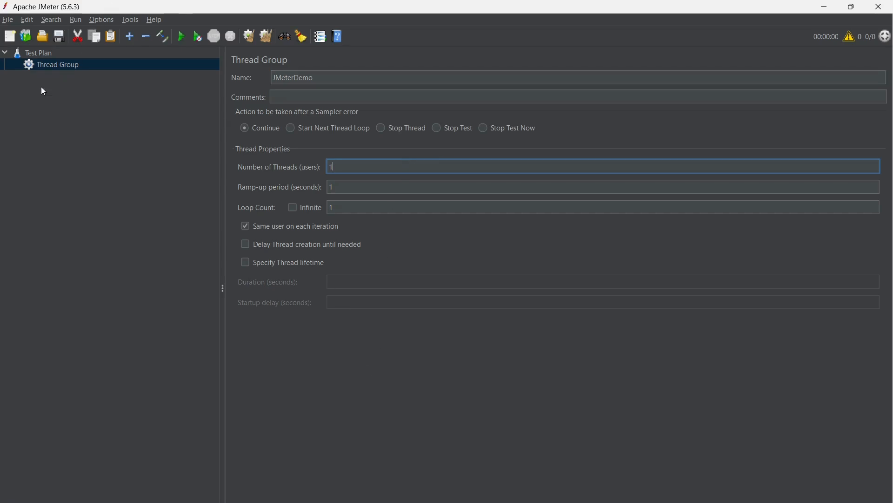
- Look through the categories of elements that can be added to the JMeterDemo thread group
left_click(92, 65)
right_click(77, 66)
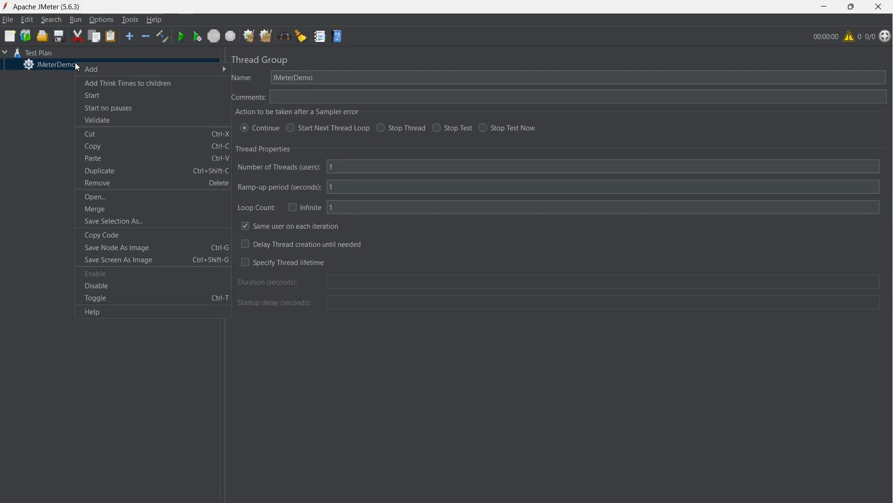
mouse_move(160, 71)
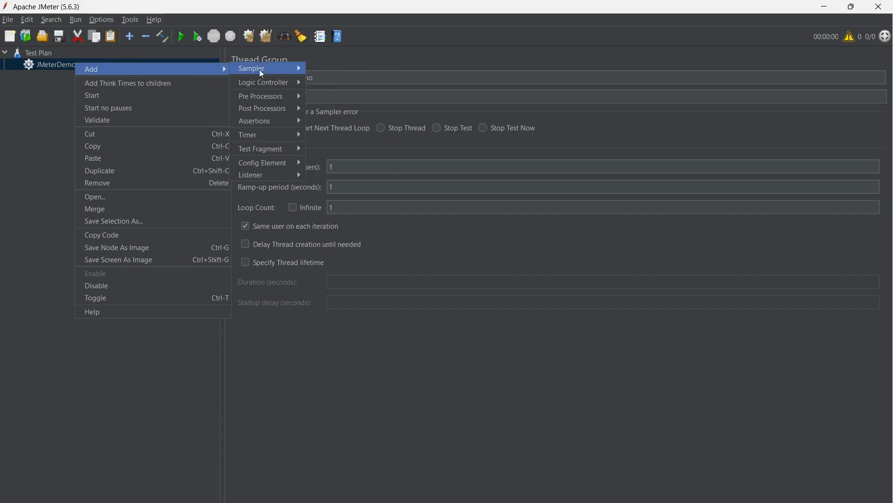
mouse_move(275, 136)
mouse_move(279, 166)
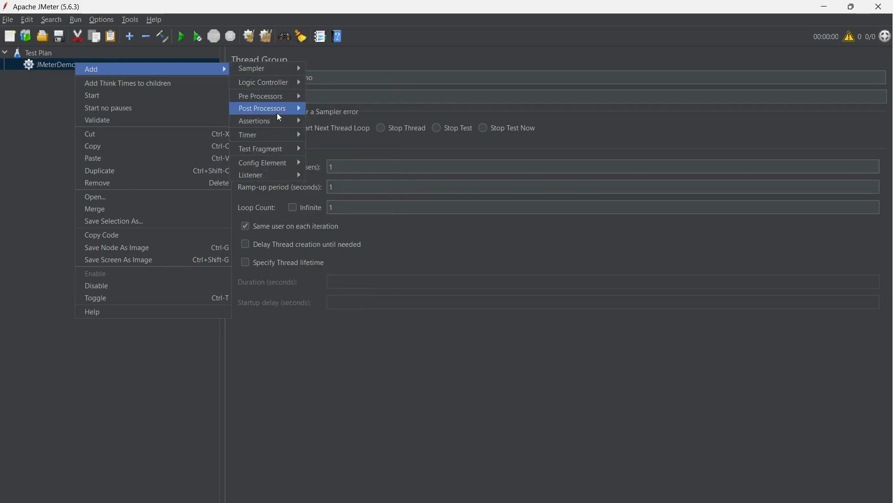
mouse_move(291, 151)
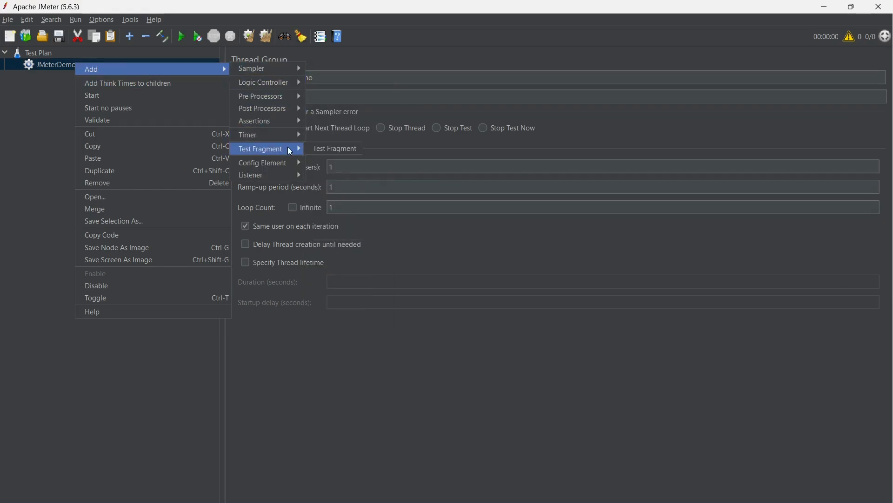
mouse_move(293, 121)
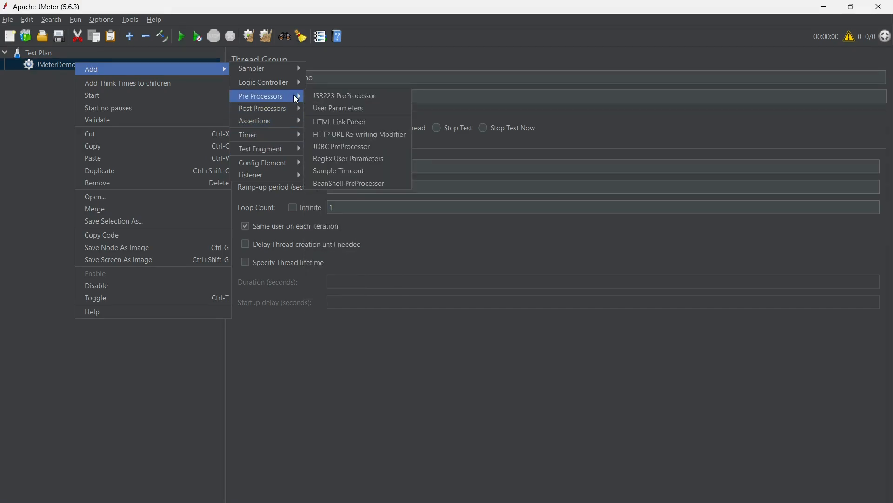
mouse_move(297, 88)
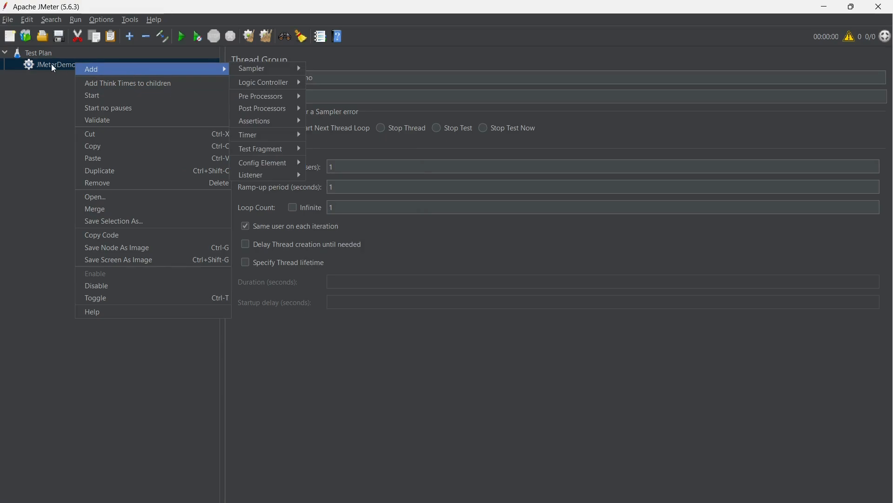
- Add an HTTP Request Defaults config element to the JMeterDemo thread group
left_click(52, 65)
right_click(60, 65)
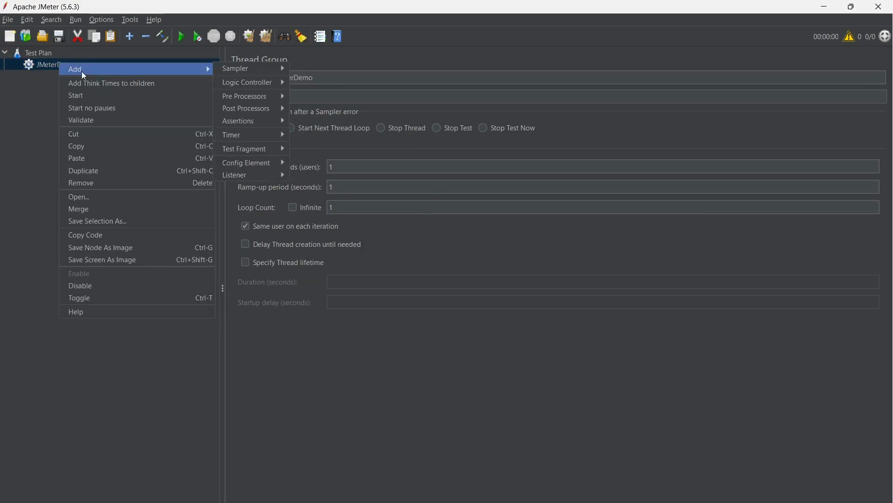
mouse_move(200, 69)
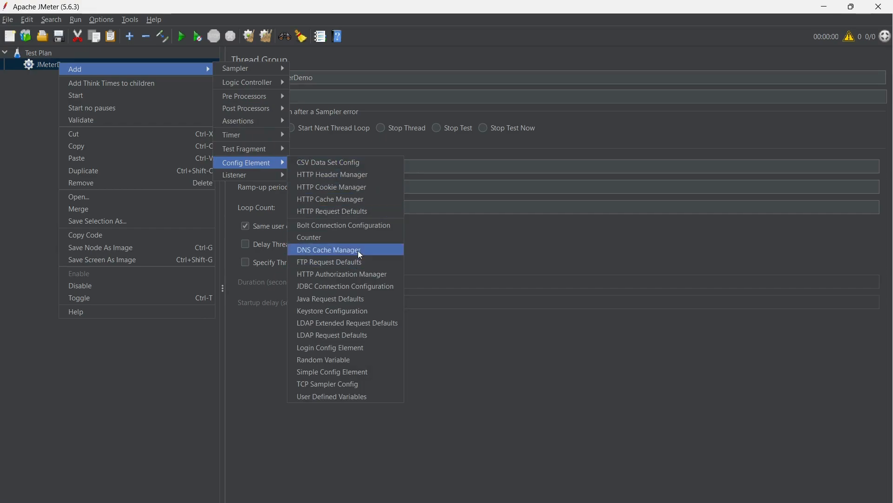
left_click(345, 213)
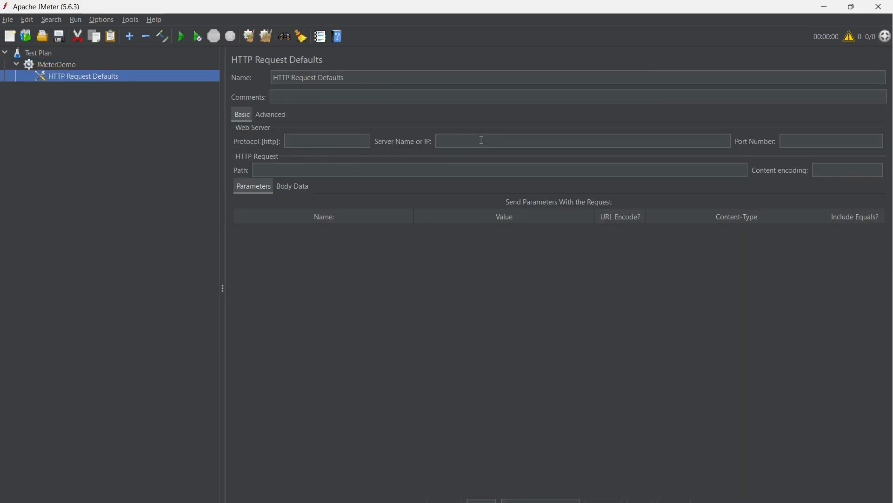
- Set the server name of the HTTP Request Defaults to google.com
left_click(505, 136)
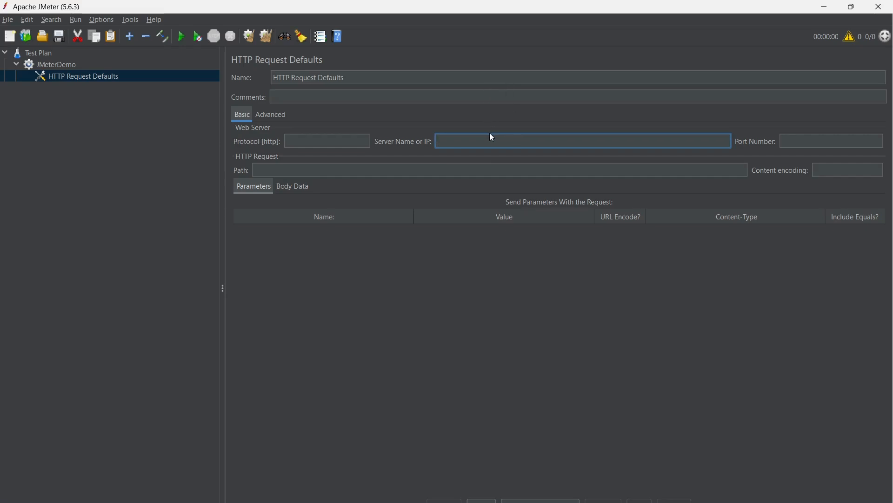
type("google.com")
left_click(505, 321)
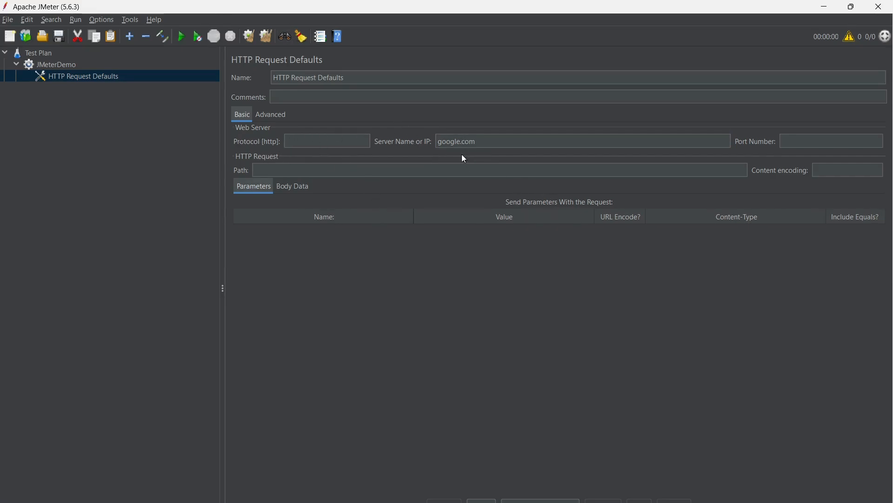
- Add an HTTP Request sampler to the JMeterDemo thread group
right_click(94, 80)
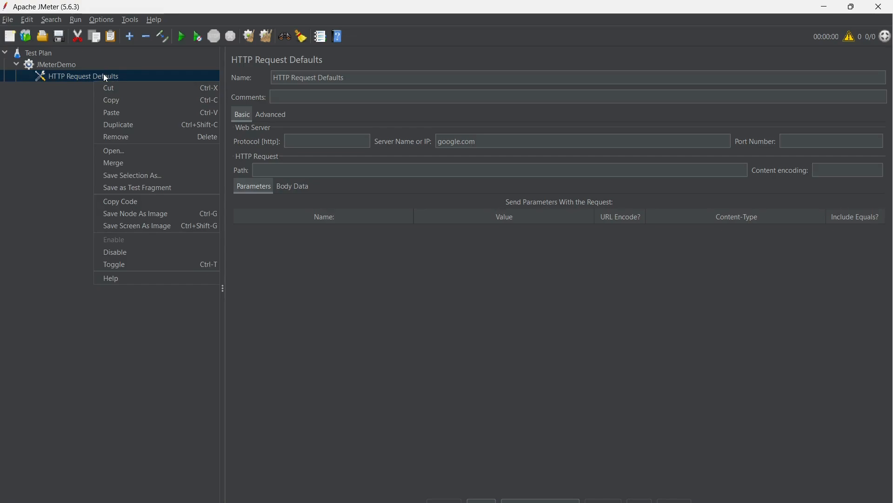
left_click(55, 72)
left_click(58, 62)
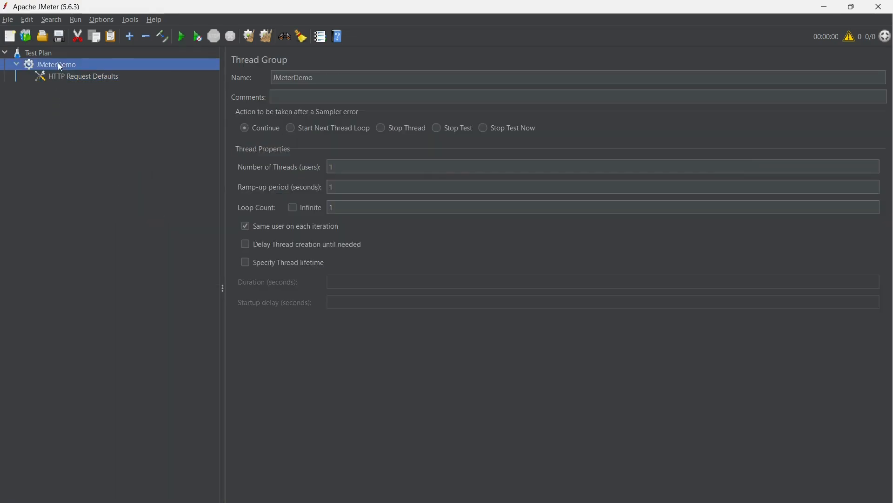
right_click(57, 62)
mouse_move(213, 72)
mouse_move(281, 71)
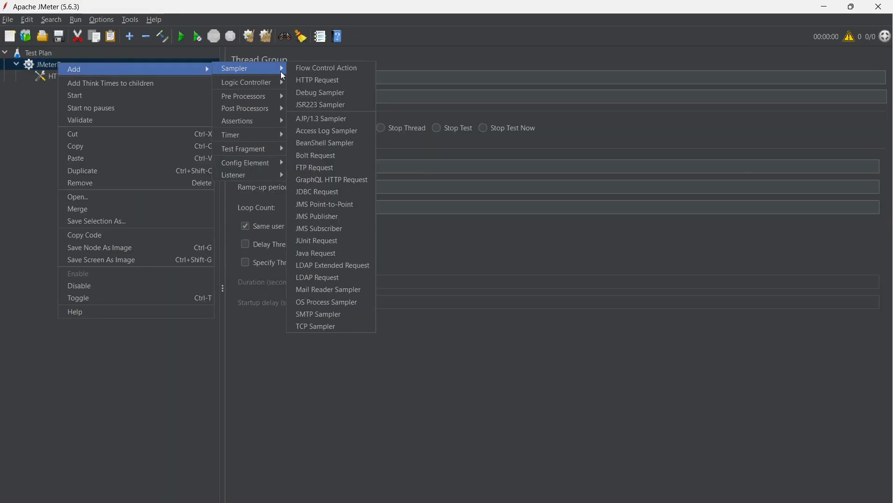
left_click(320, 80)
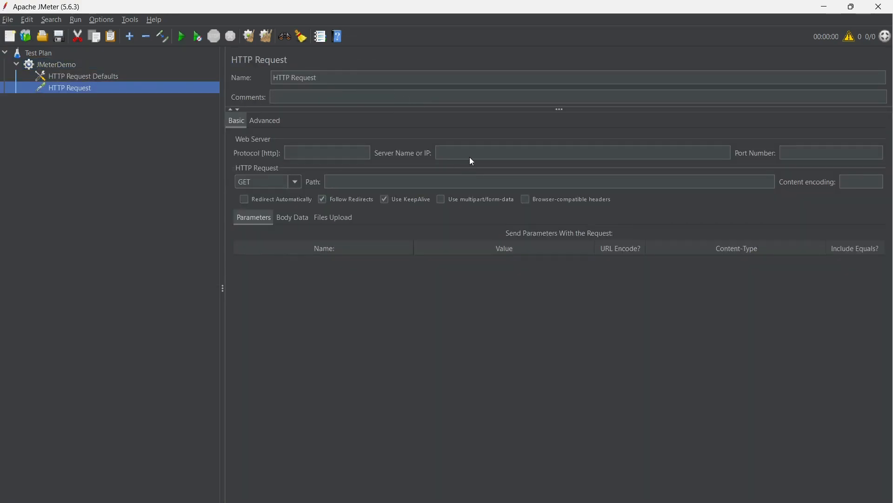
left_click(470, 158)
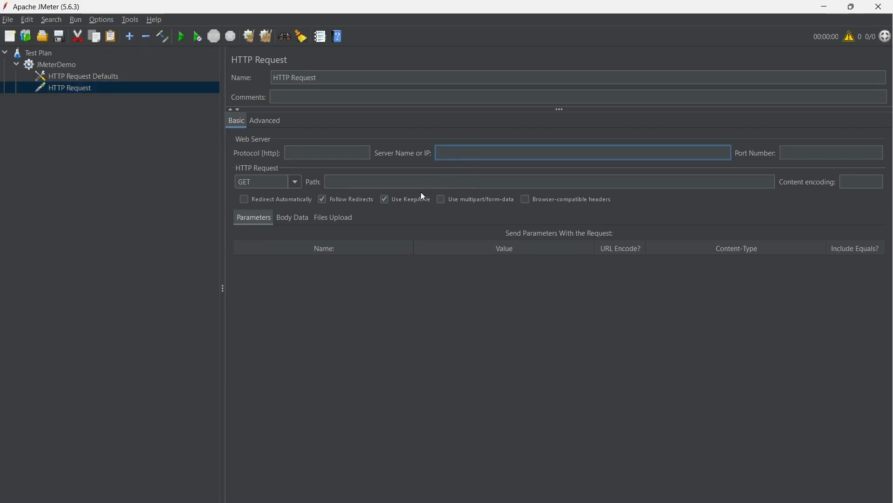
type("google.com")
left_click(388, 356)
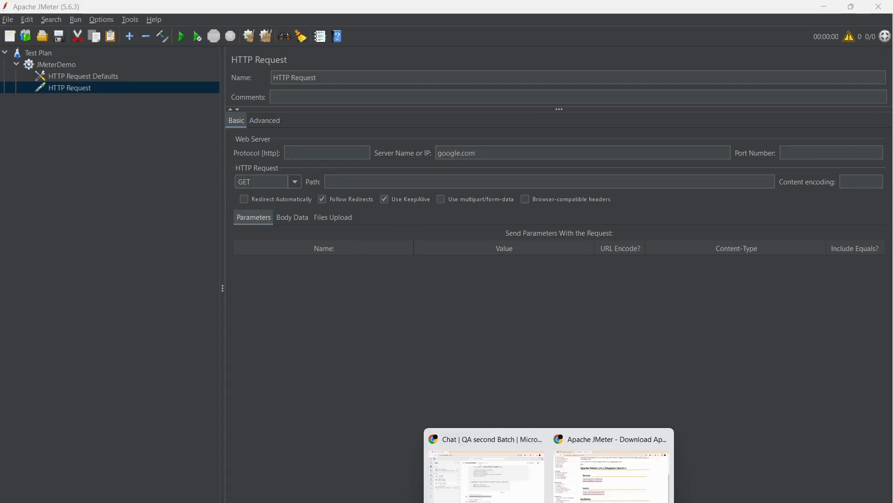
left_click(364, 181)
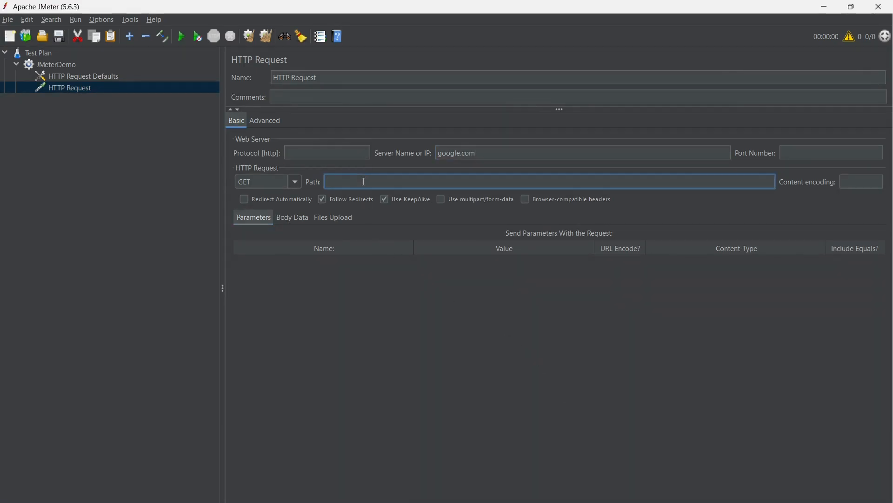
type("maps")
left_click(447, 275)
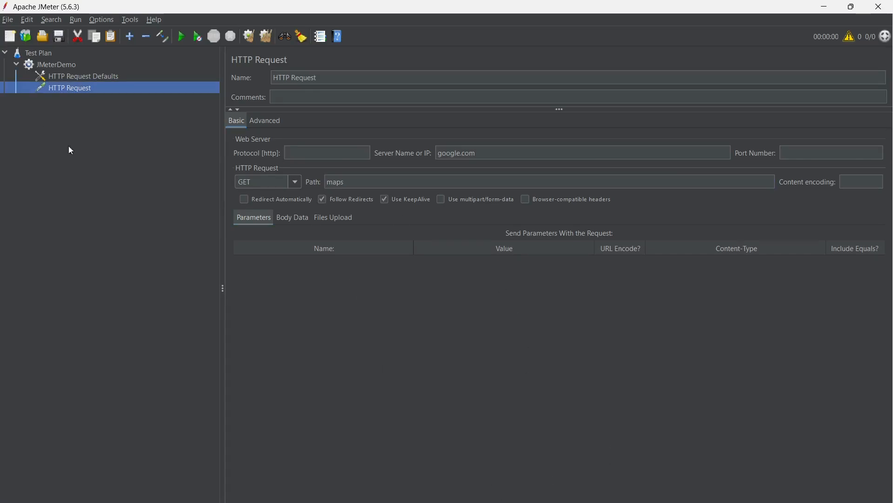
- Add a View Results Tree listener to the JMeterDemo thread group
left_click(39, 65)
right_click(39, 65)
mouse_move(66, 71)
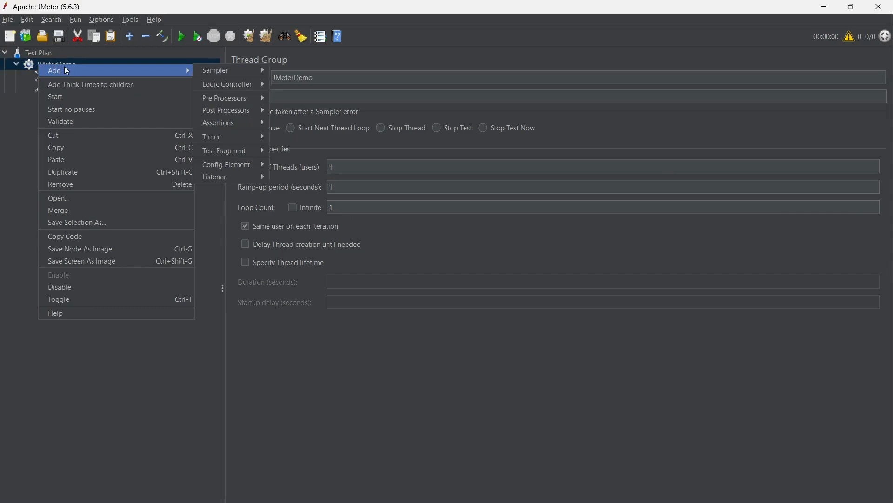
mouse_move(243, 72)
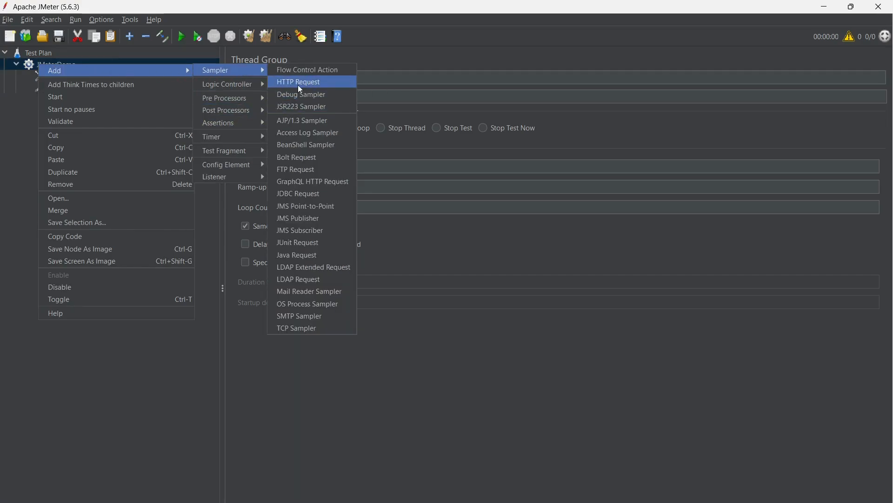
mouse_move(228, 175)
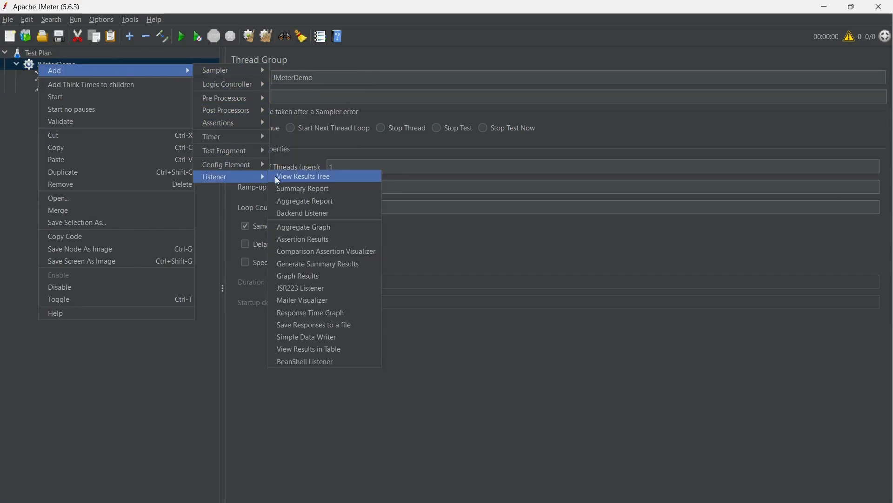
left_click(294, 179)
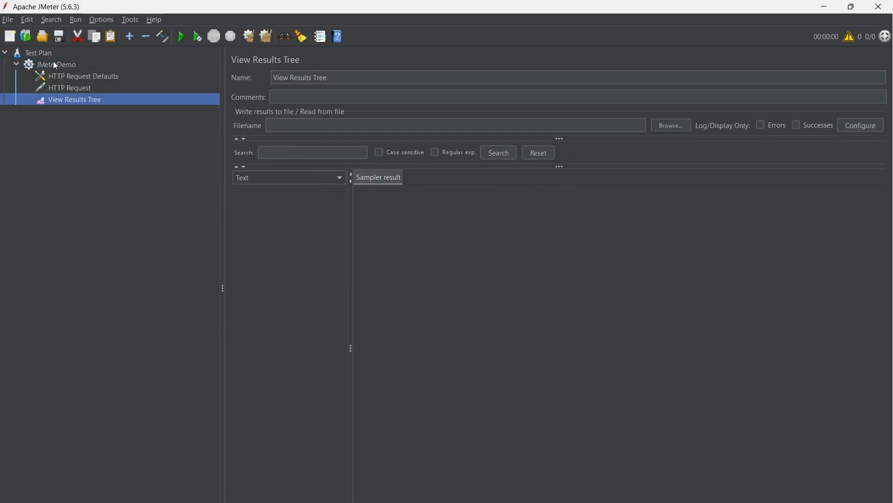
- Add a Summary Report listener to the JMeterDemo thread group
left_click(52, 68)
right_click(52, 67)
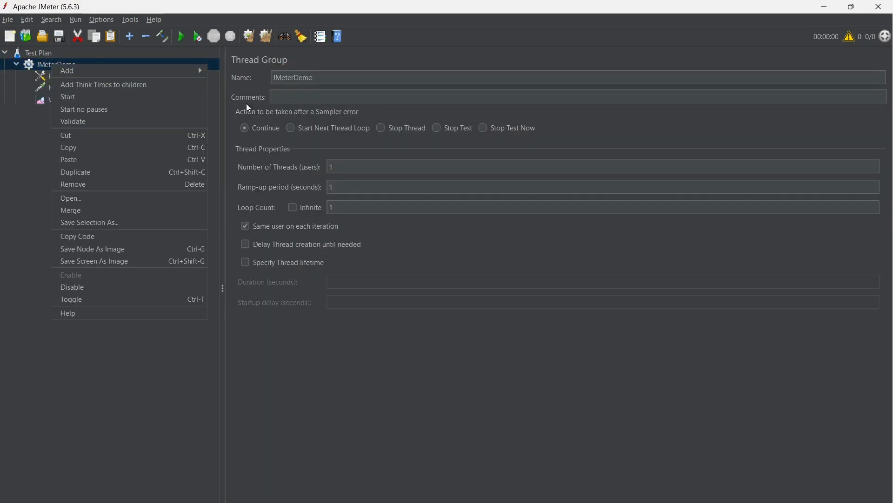
mouse_move(186, 74)
mouse_move(249, 177)
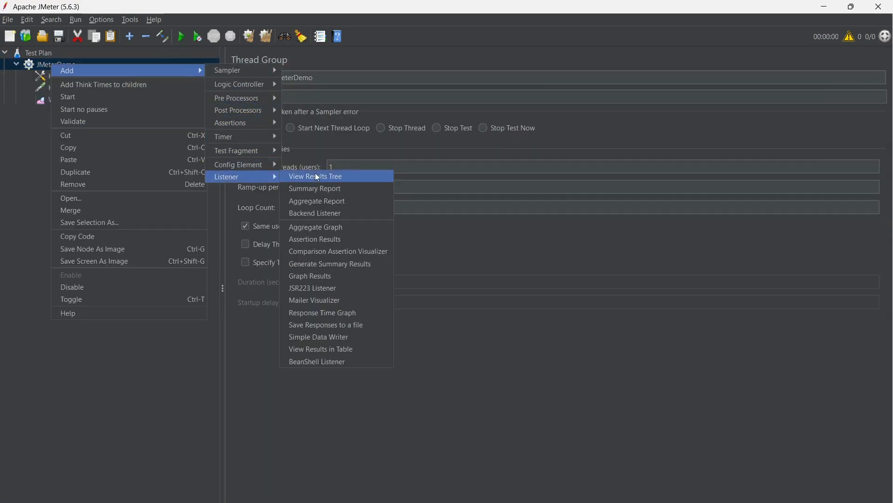
left_click(337, 190)
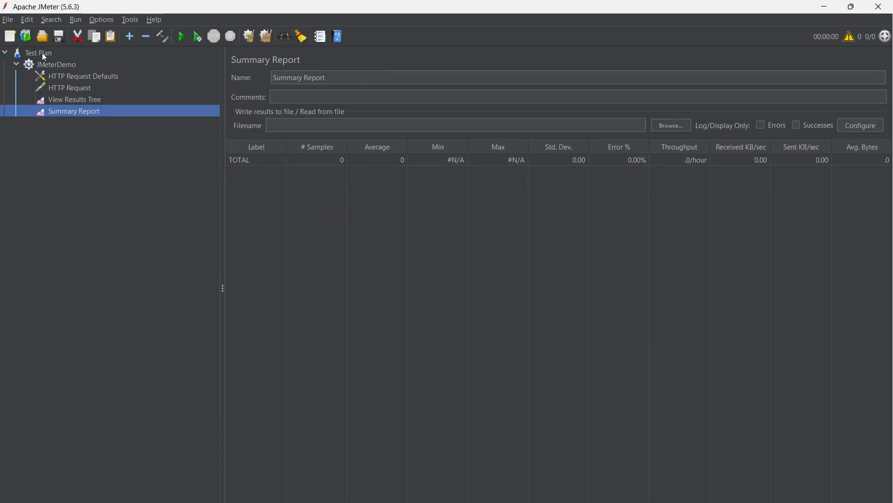
- Add a Graph Results listener to the JMeterDemo thread group
left_click(65, 66)
right_click(65, 66)
mouse_move(193, 71)
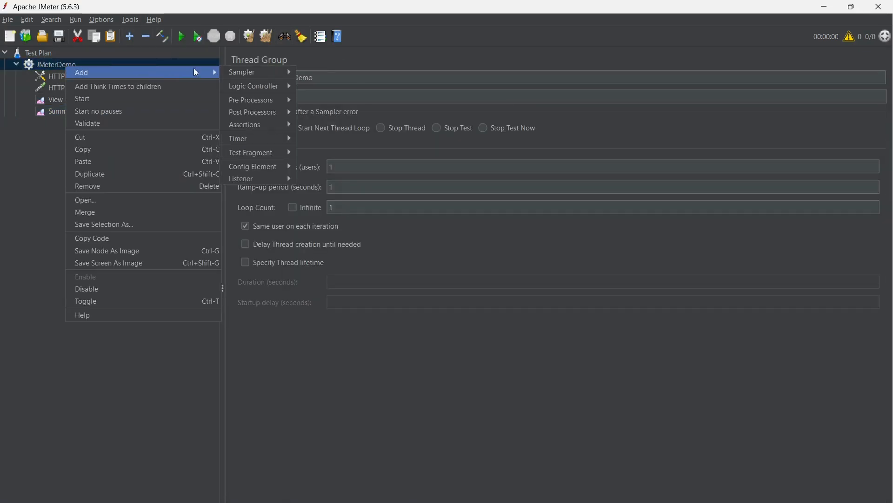
mouse_move(264, 181)
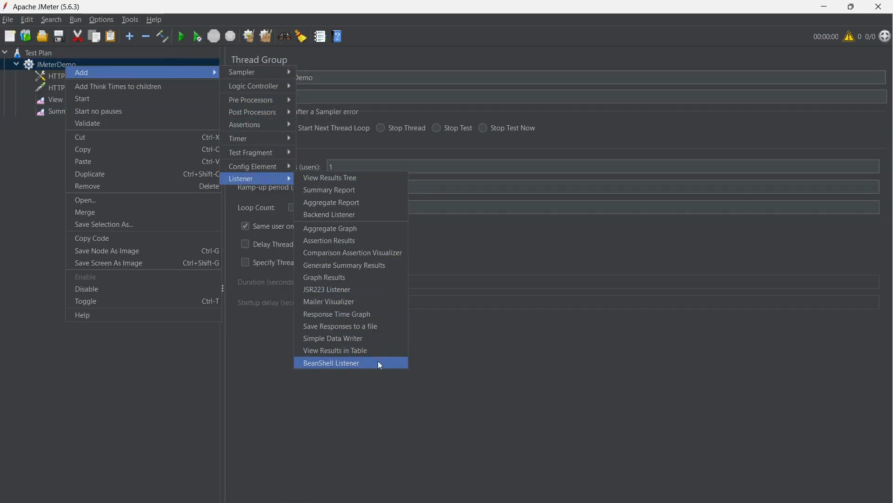
left_click(352, 276)
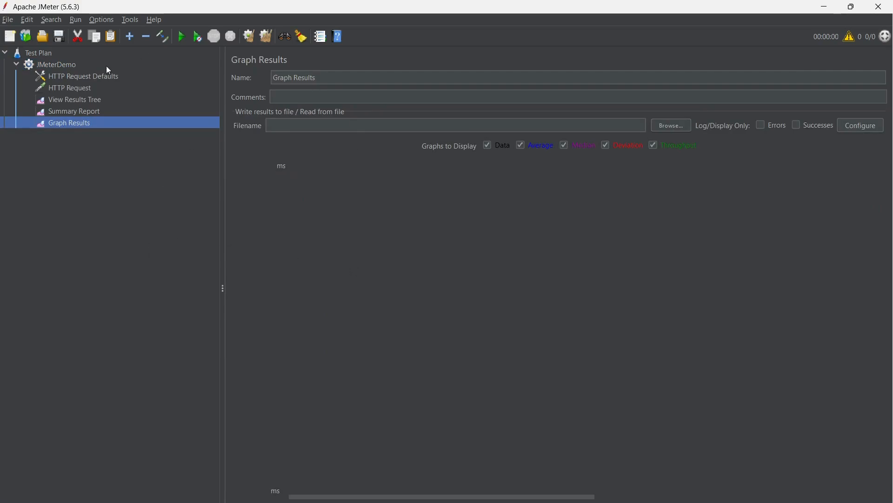
- Set the number of threads (users) of the JMeterDemo thread group to 50
left_click(75, 78)
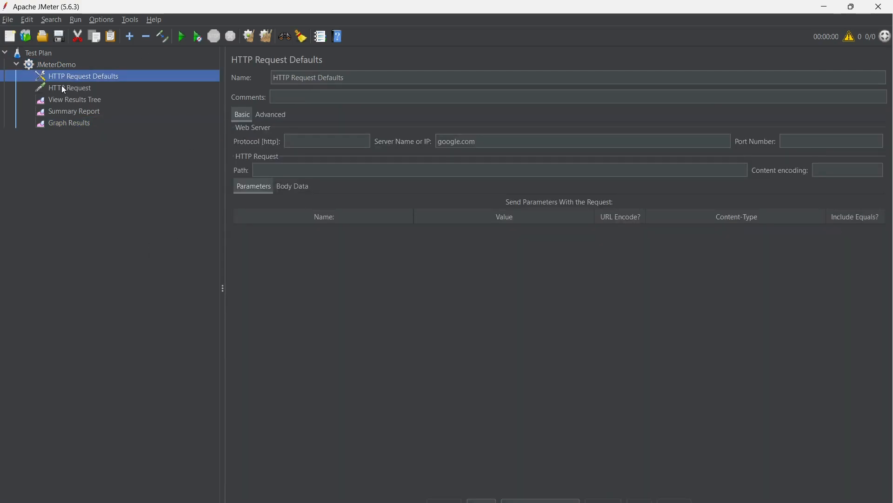
left_click(64, 89)
left_click(62, 66)
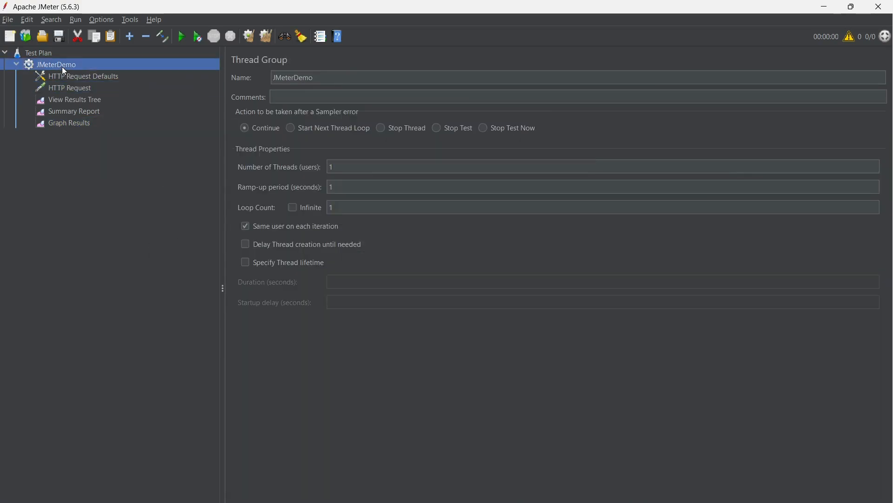
left_click(413, 165)
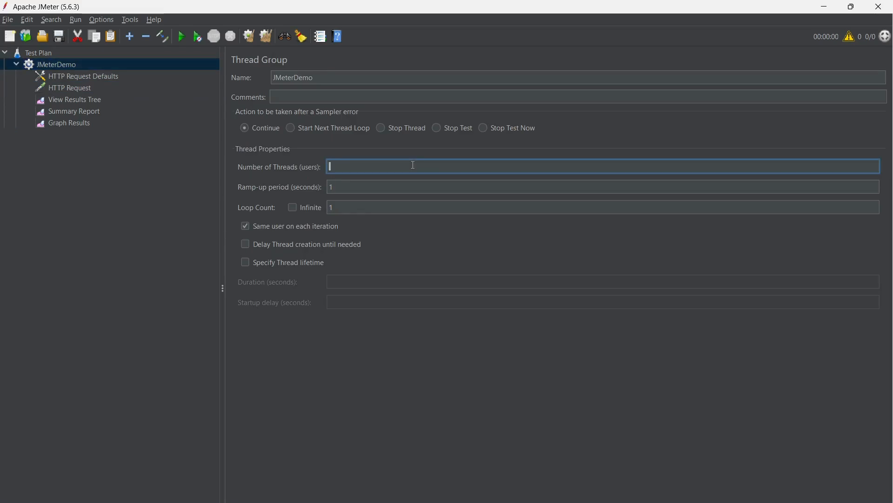
key("Num_Lock")
type("50")
- Save the test plan as JMeterDemo.jmx in a new folder named JMeterFiles on New Volume (E:)
key("ctrl+s")
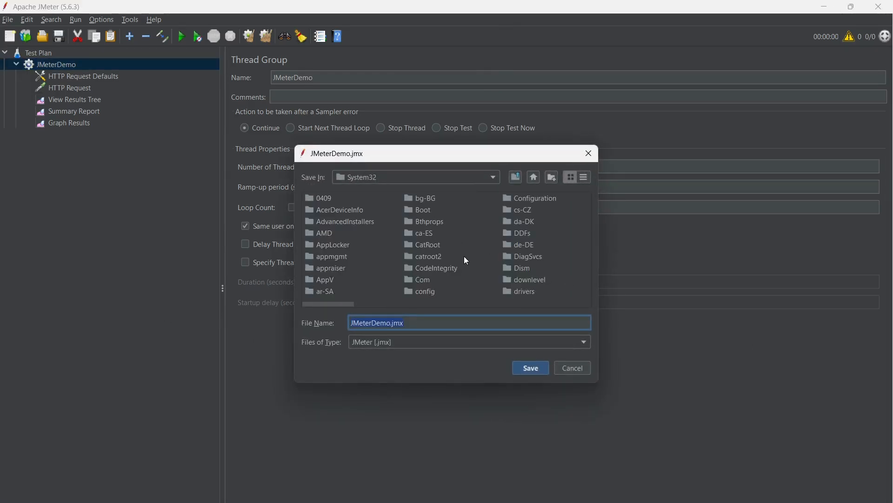
left_click(495, 178)
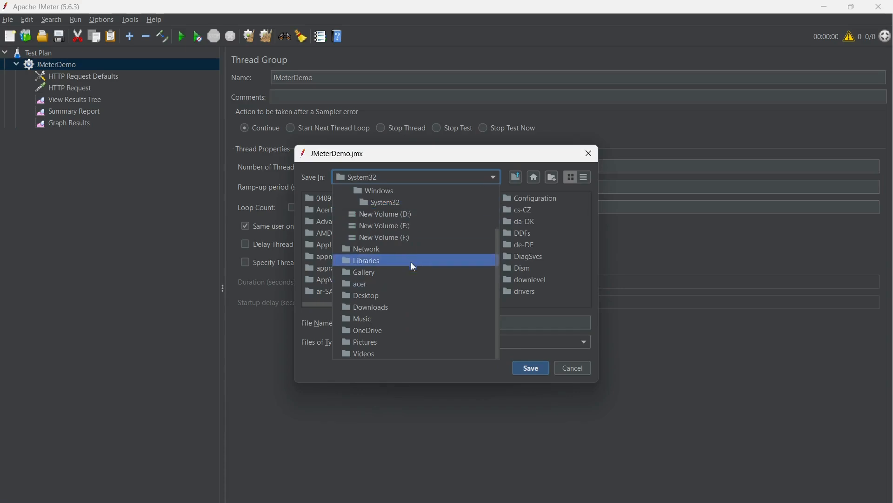
left_click(412, 226)
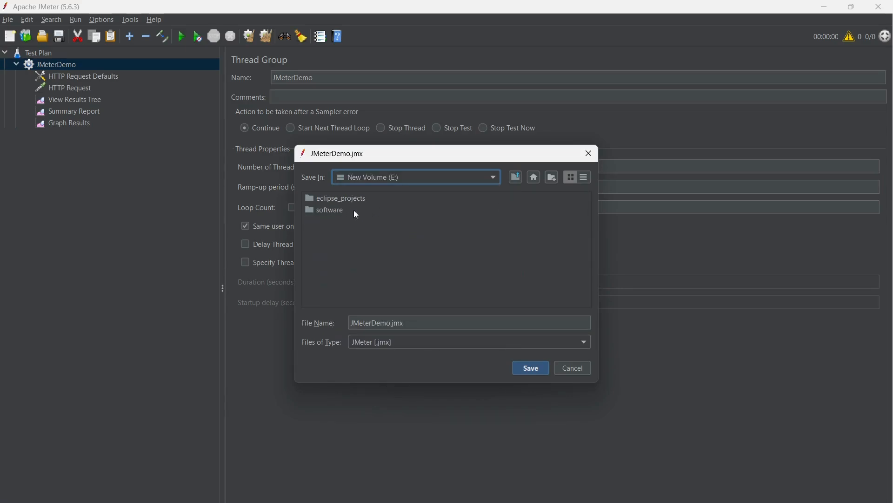
left_click(388, 237)
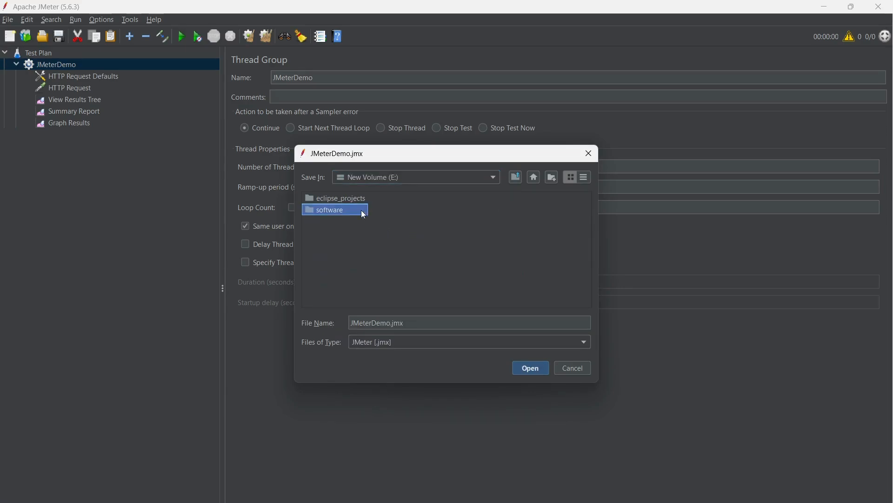
right_click(398, 250)
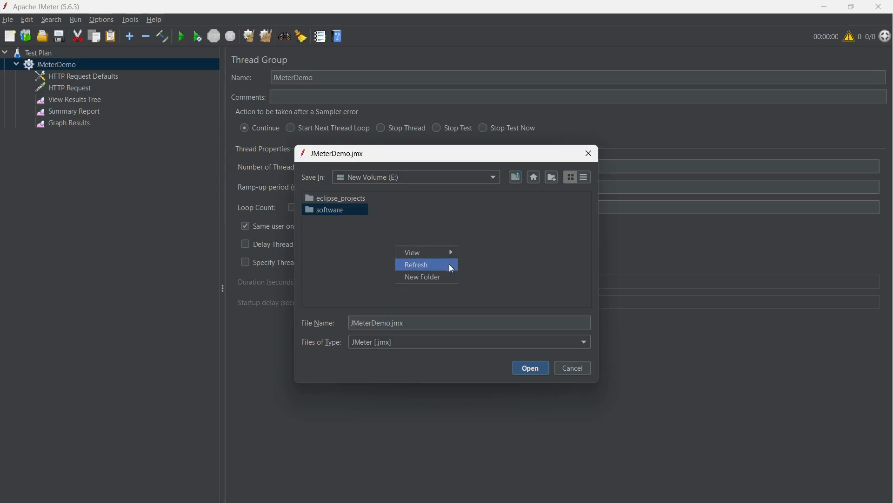
left_click(440, 276)
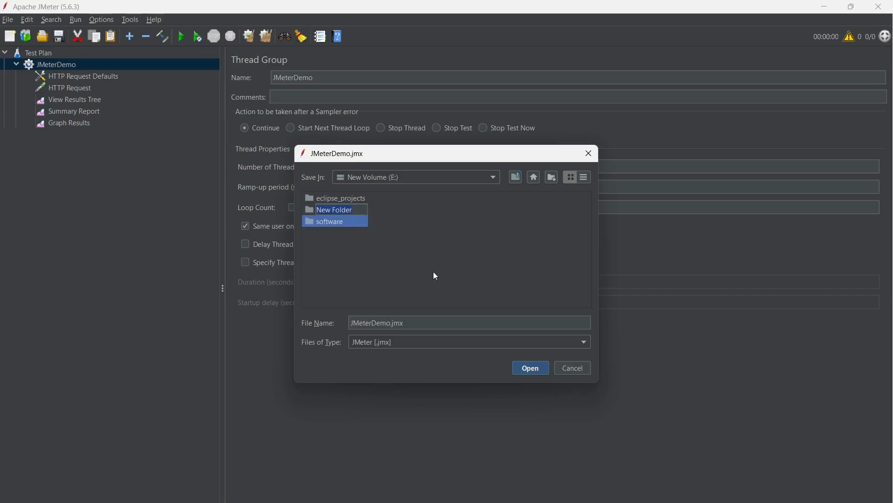
type("JMeterFiles")
key("Return")
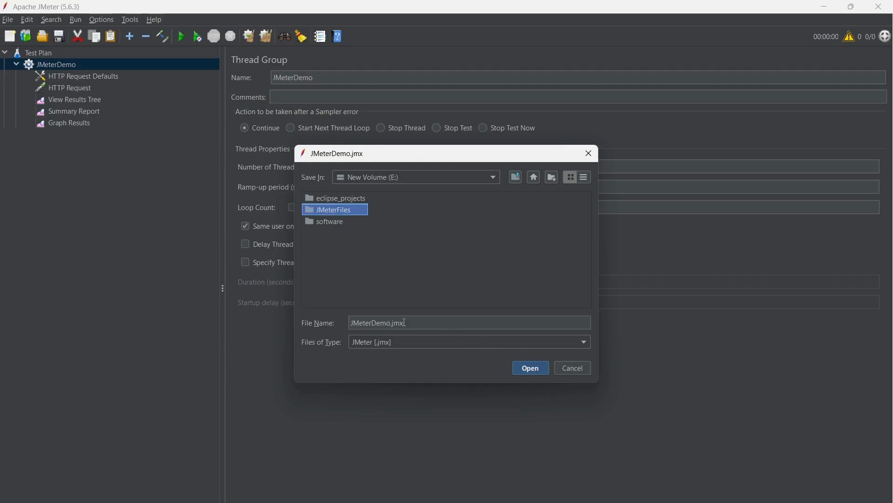
left_click(527, 367)
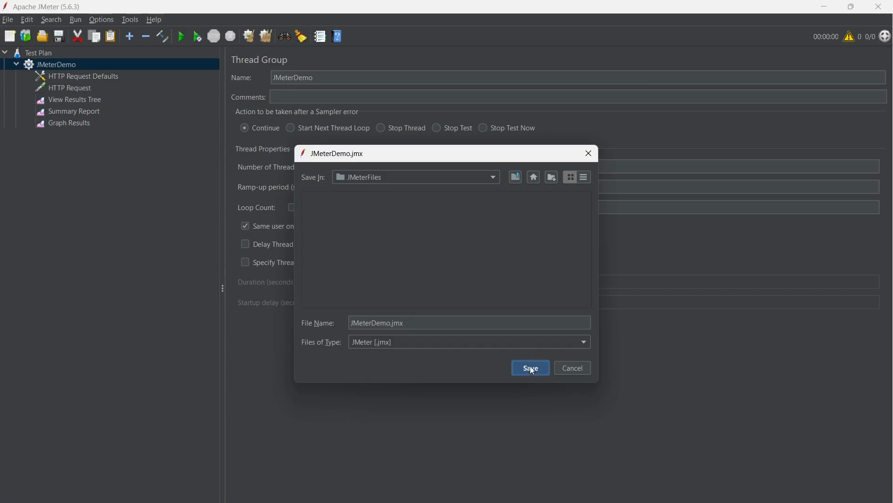
left_click(525, 369)
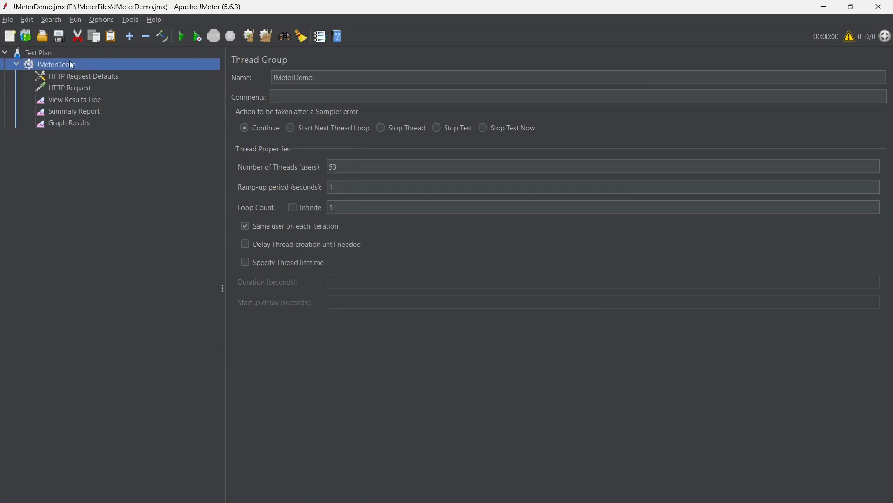
- Run the JMeterDemo test plan and look through the HTTP request entries in the View Results Tree listener
left_click(182, 37)
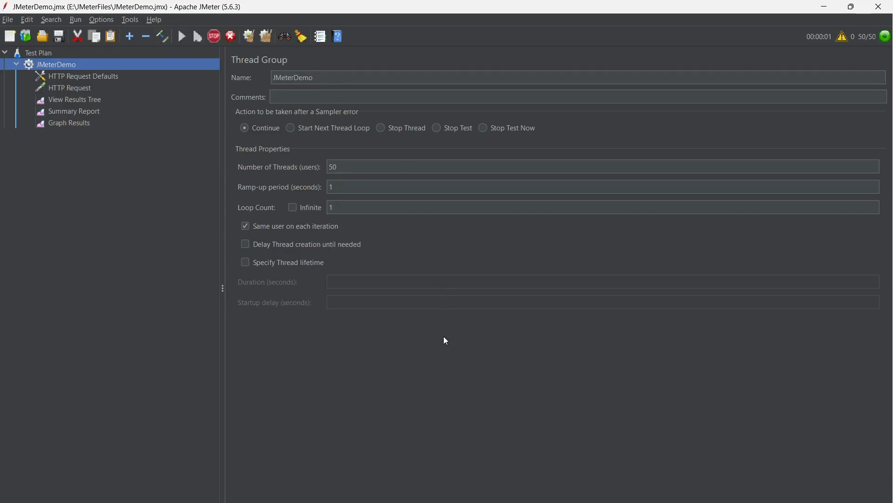
left_click(74, 99)
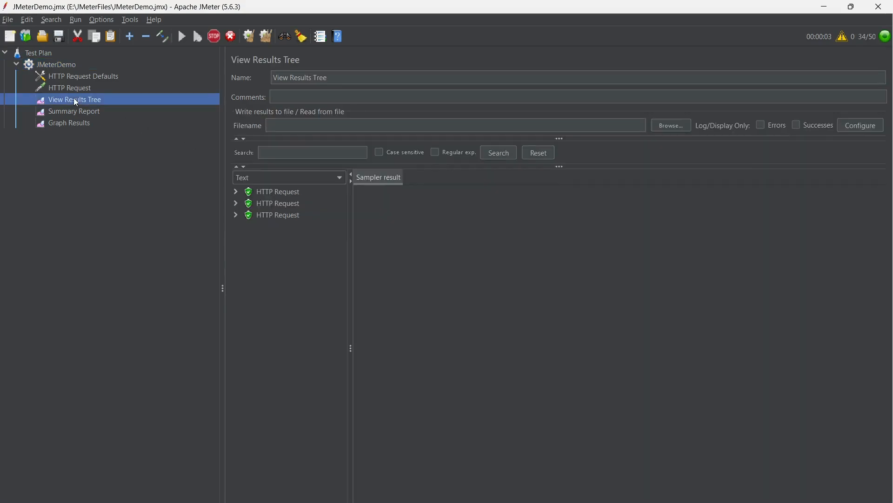
scroll(280, 289, "down", 5)
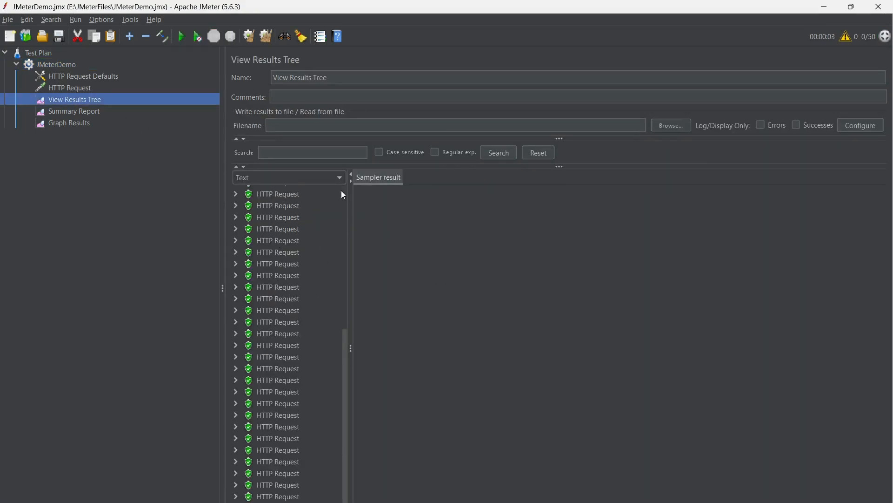
scroll(312, 379, "up", 8)
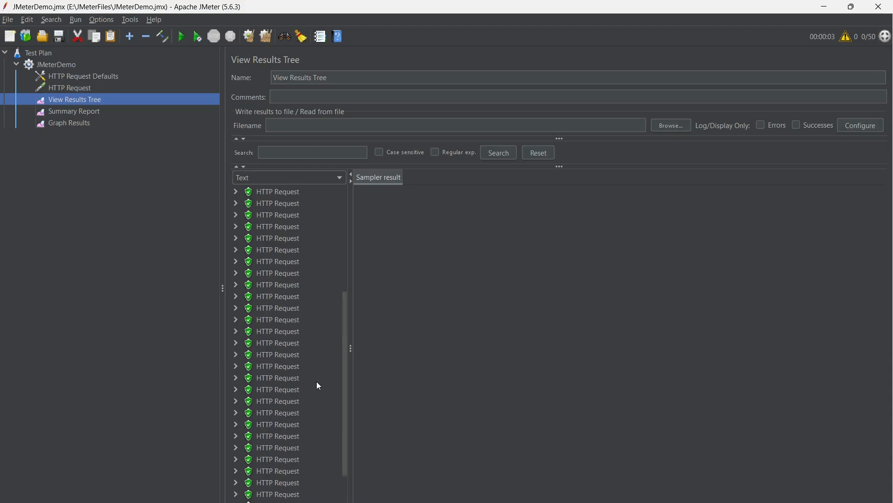
- Examine the HTTP Request row in the Summary Report and the plotted response times in Graph Results
left_click(84, 113)
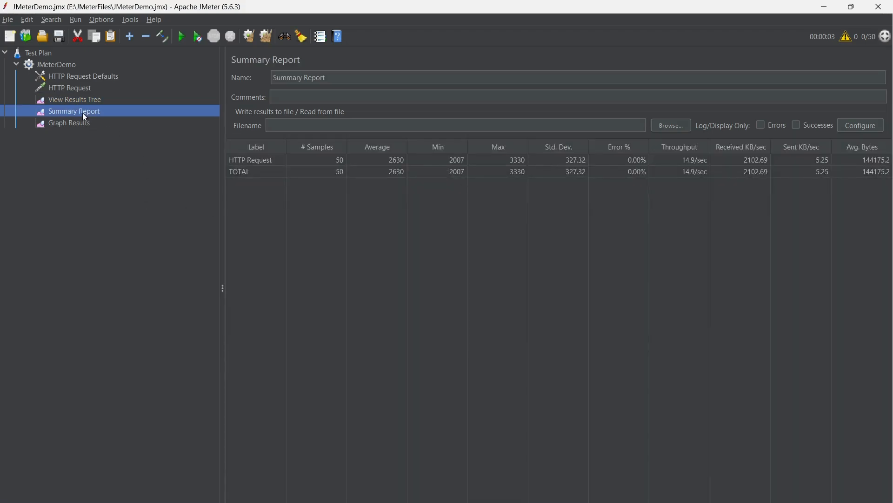
left_click(326, 161)
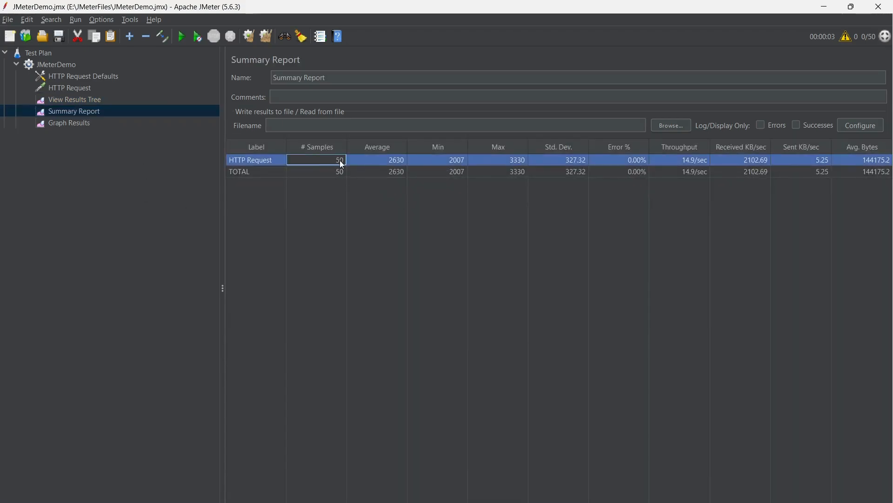
left_click(189, 224)
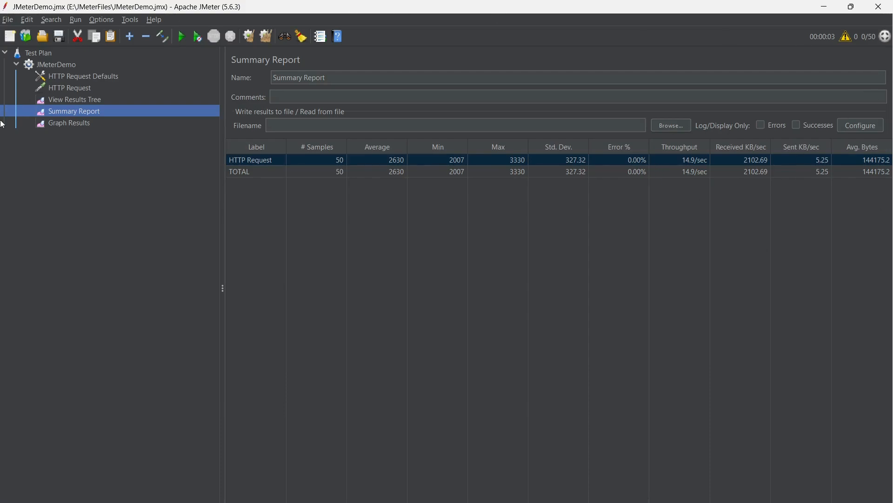
left_click(70, 123)
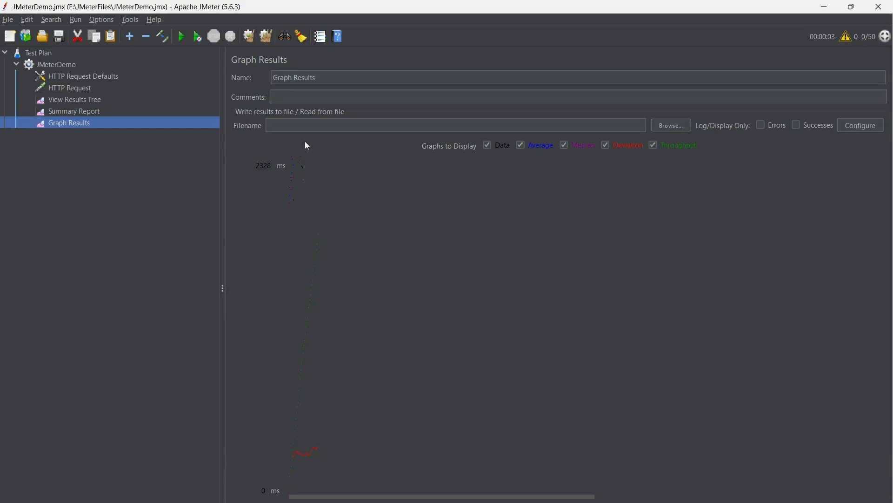
- Run the test plan again and review its results in View Results Tree, Summary Report and Graph Results
left_click(58, 102)
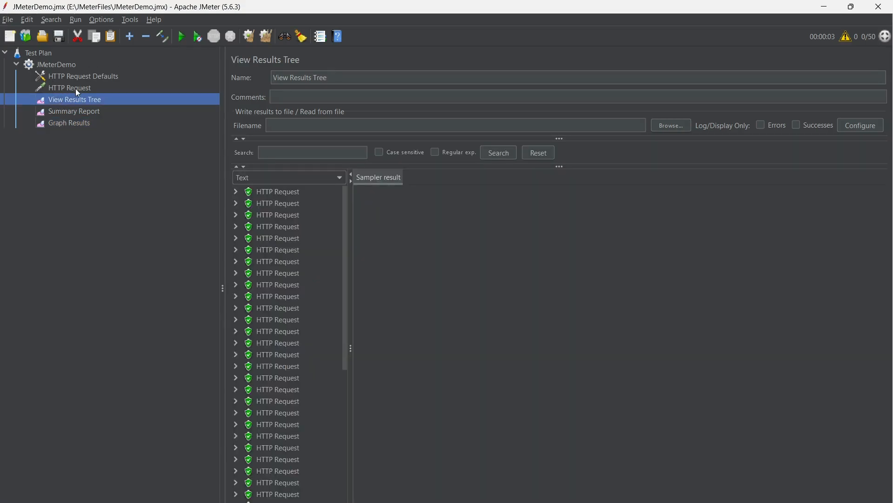
left_click(182, 37)
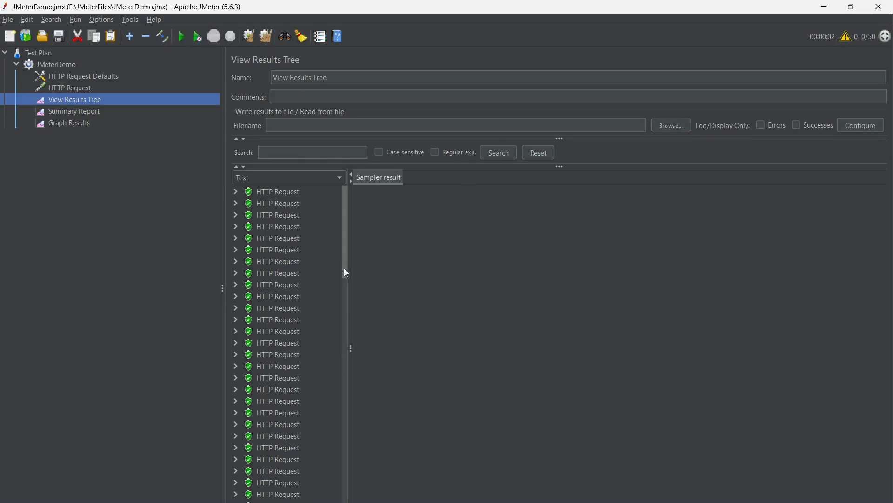
left_click_drag(344, 268, 393, 74)
left_click(76, 112)
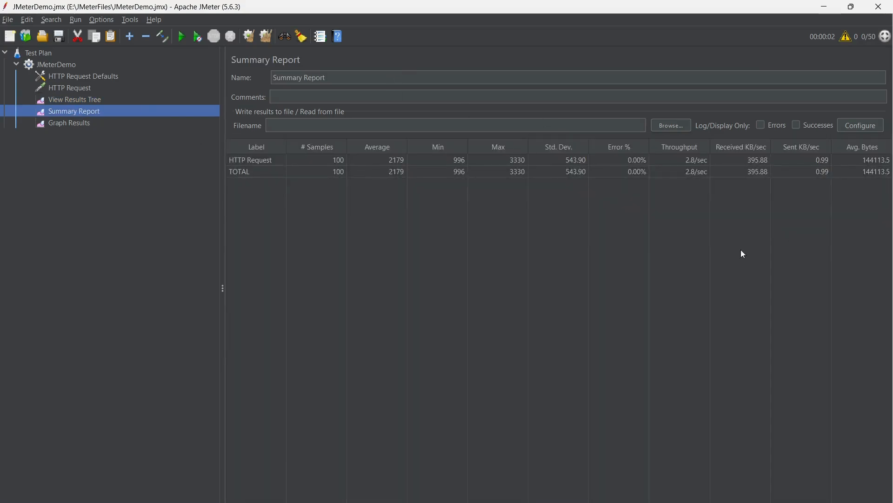
left_click(75, 124)
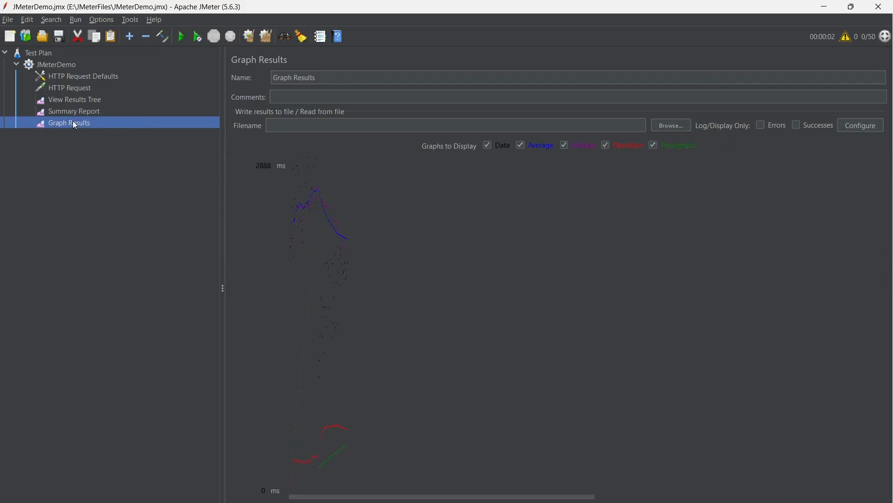